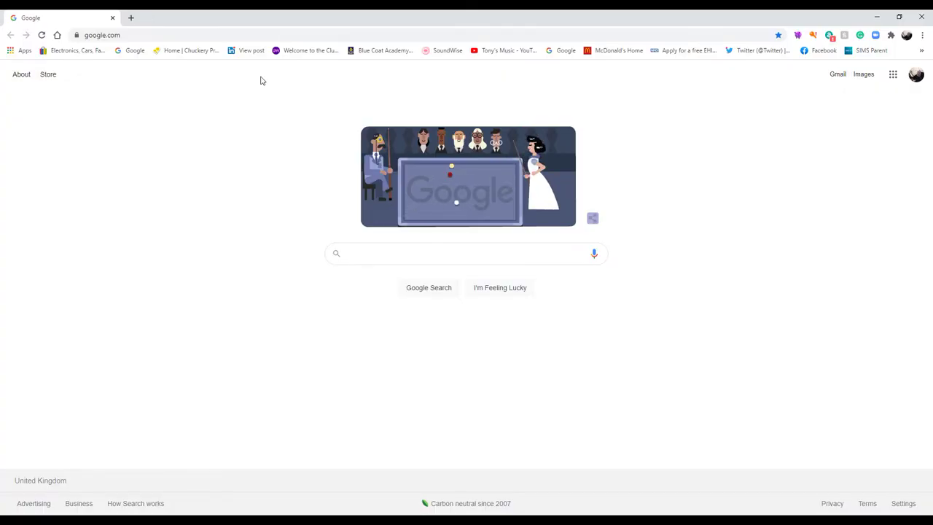
- Open the Viddyoze templates site from Chrome's bookmarks list
left_click(922, 35)
mouse_move(835, 110)
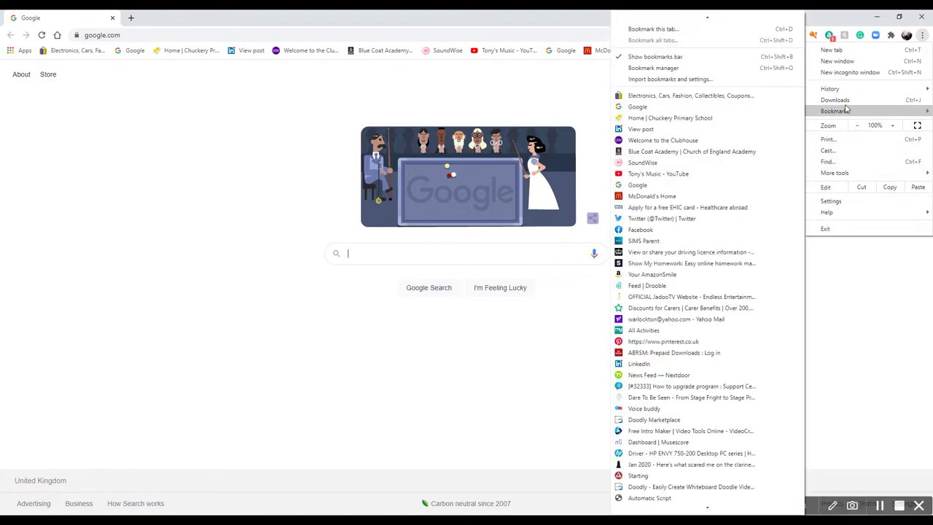
scroll(746, 233, "down", 1)
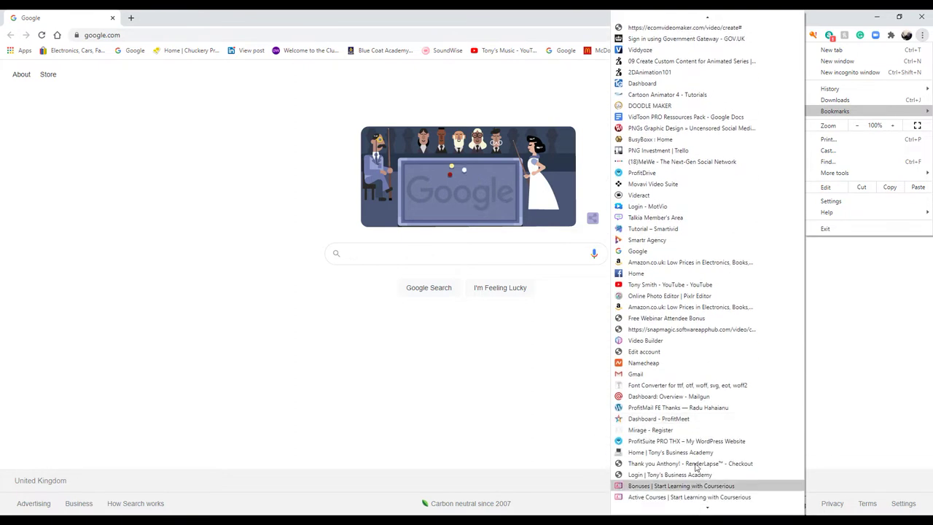
scroll(707, 329, "up", 1)
scroll(707, 328, "up", 1)
scroll(705, 326, "up", 1)
scroll(707, 329, "up", 2)
left_click(652, 162)
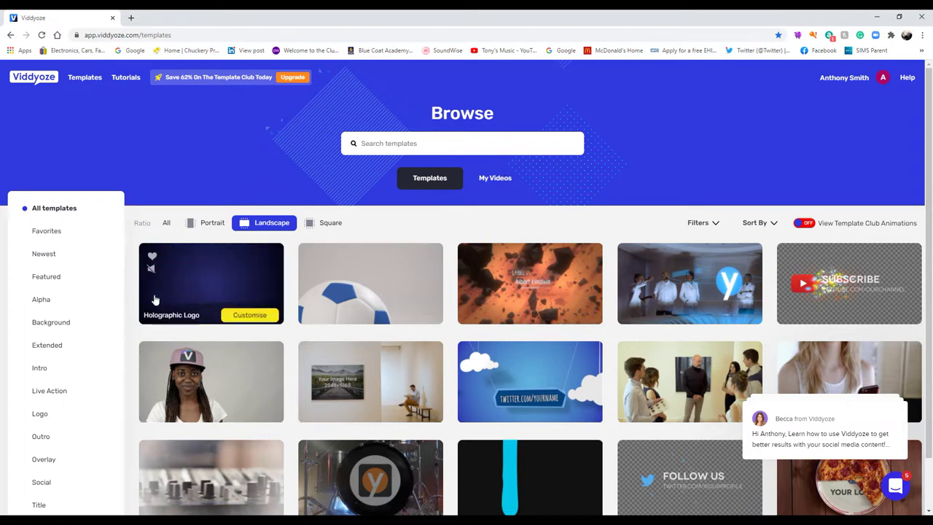
- Scroll the landscape template grid down to the pagination row
scroll(92, 266, "down", 1)
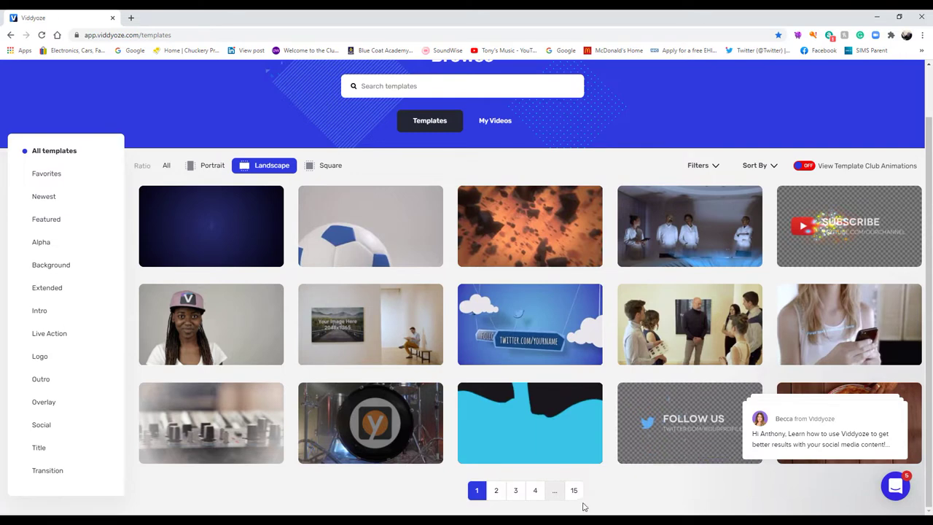
- Browse template pages 15, 14, 13 and 10, settling on page 8 with filters shown
left_click(574, 491)
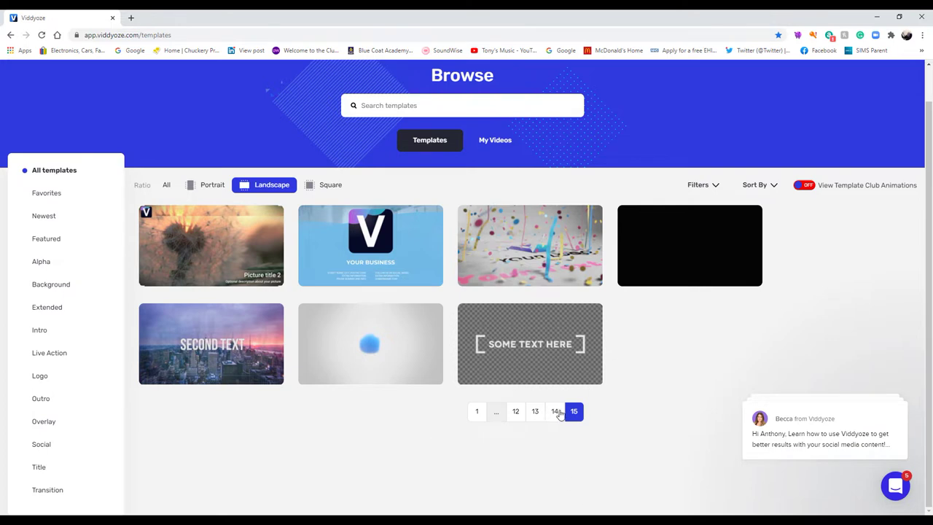
left_click(555, 412)
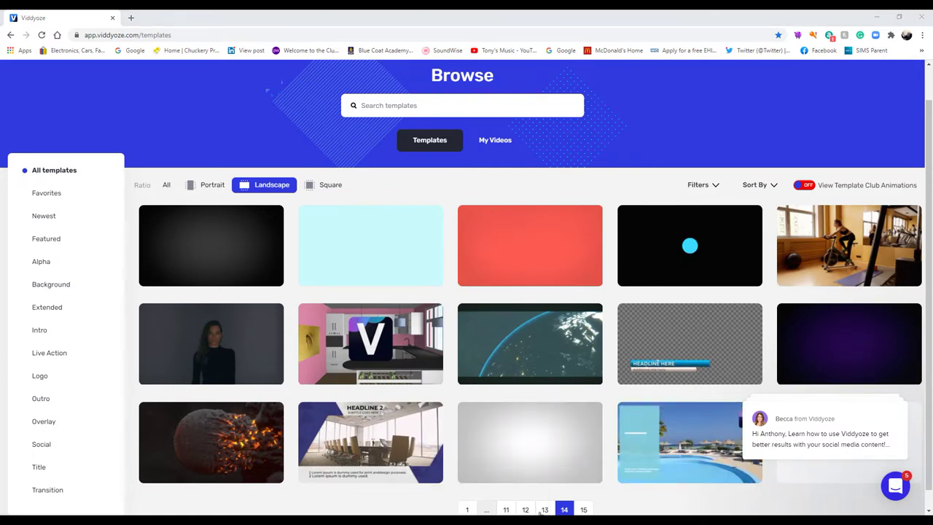
left_click(543, 510)
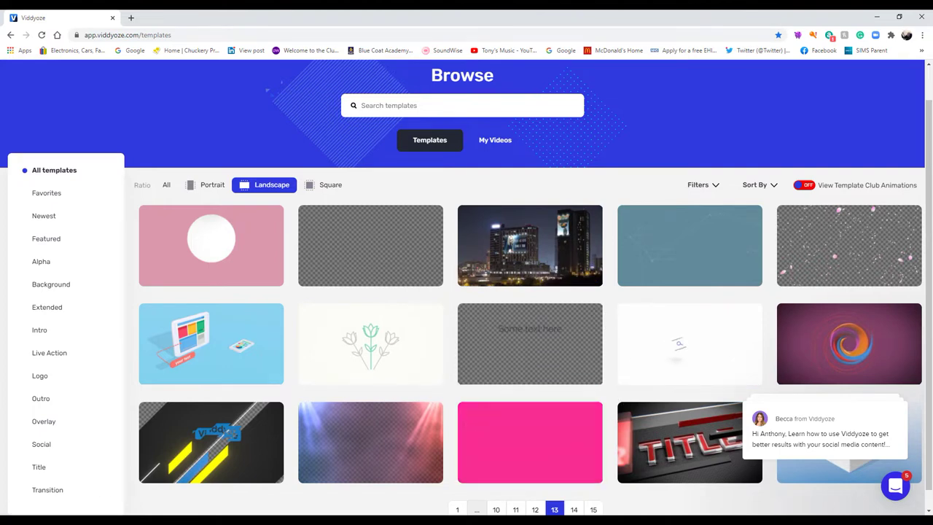
left_click(497, 509)
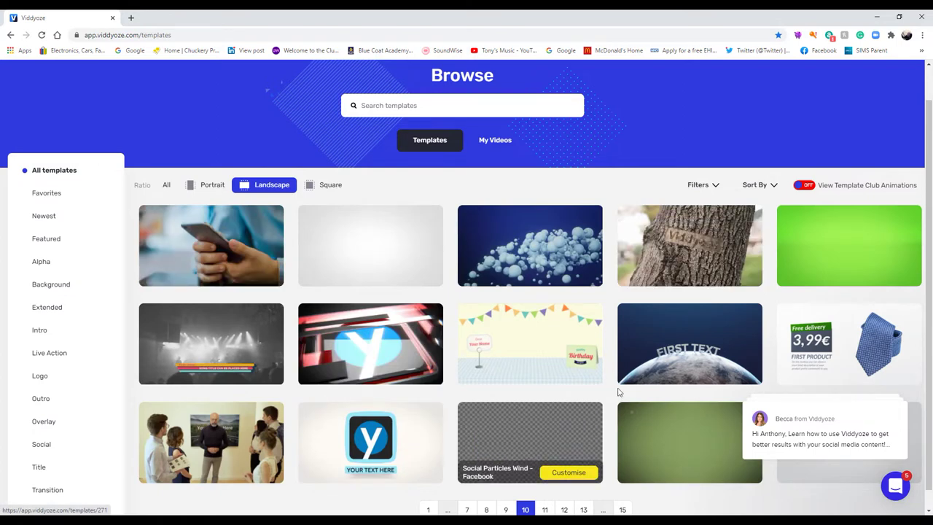
scroll(502, 377, "down", 1)
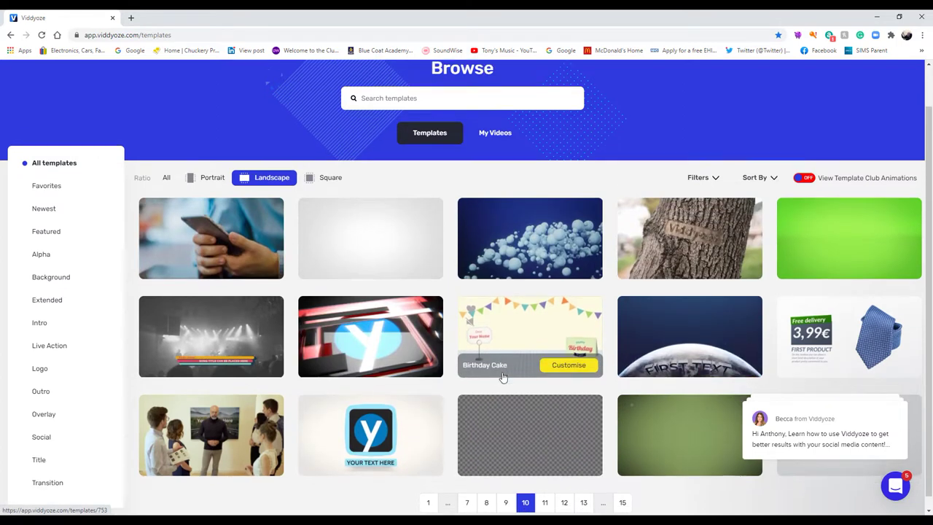
left_click(487, 490)
scroll(554, 408, "down", 1)
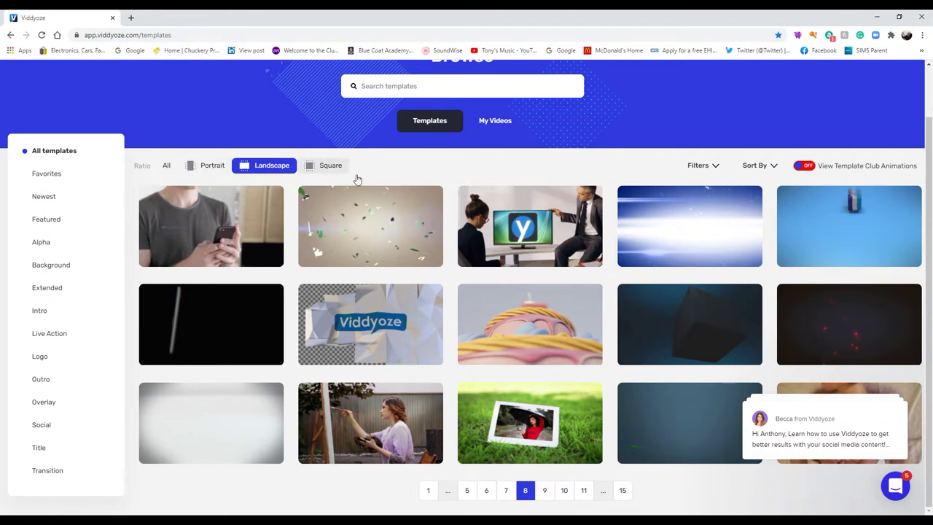
left_click(715, 166)
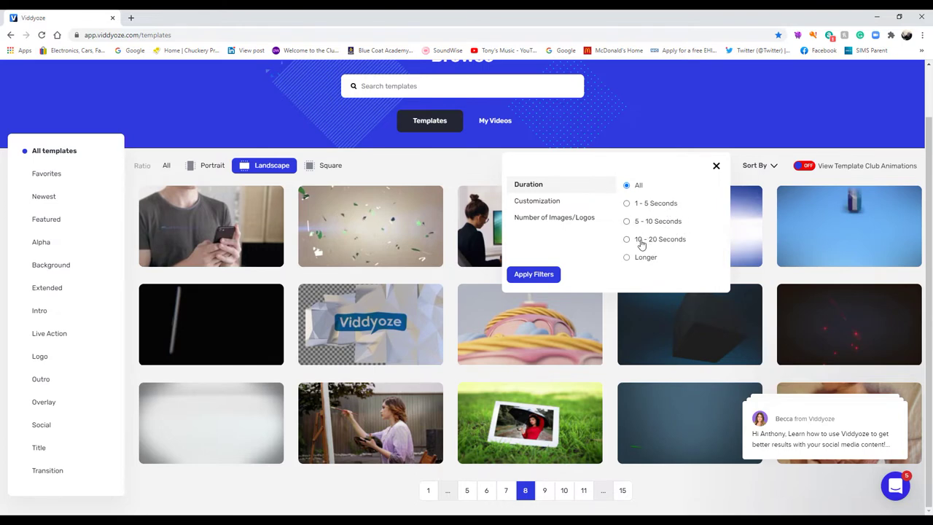
left_click(553, 204)
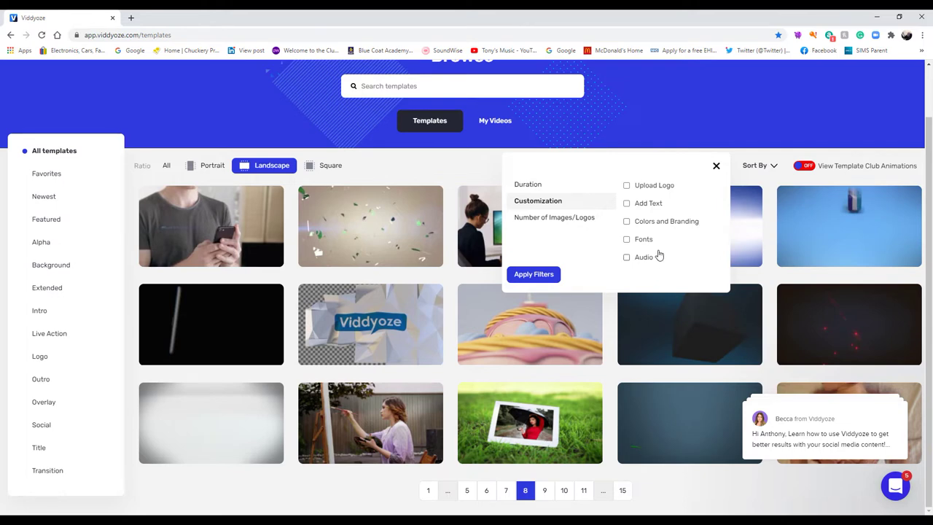
left_click(575, 219)
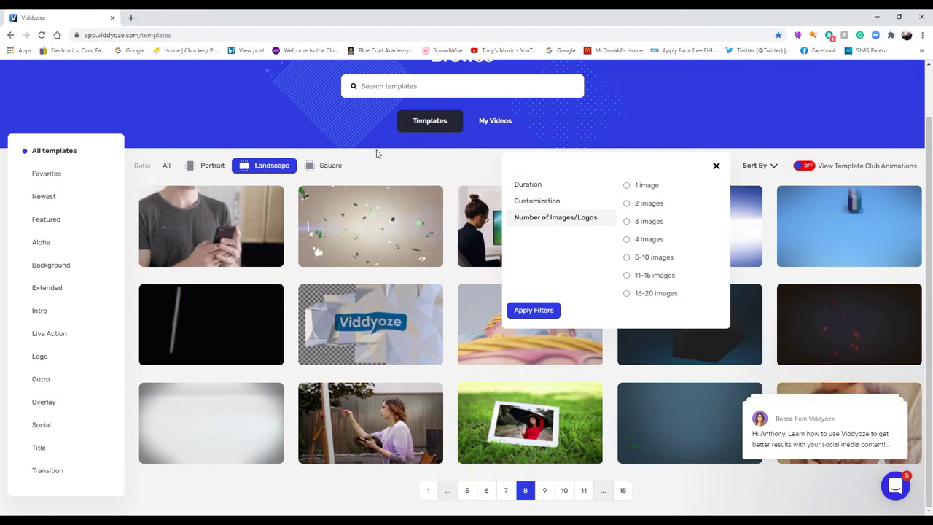
left_click(717, 166)
left_click(774, 166)
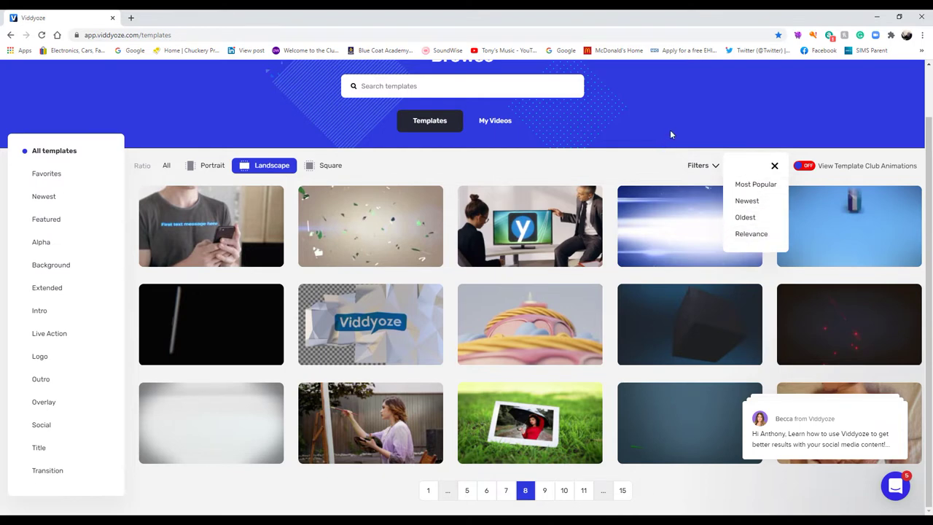
left_click(853, 140)
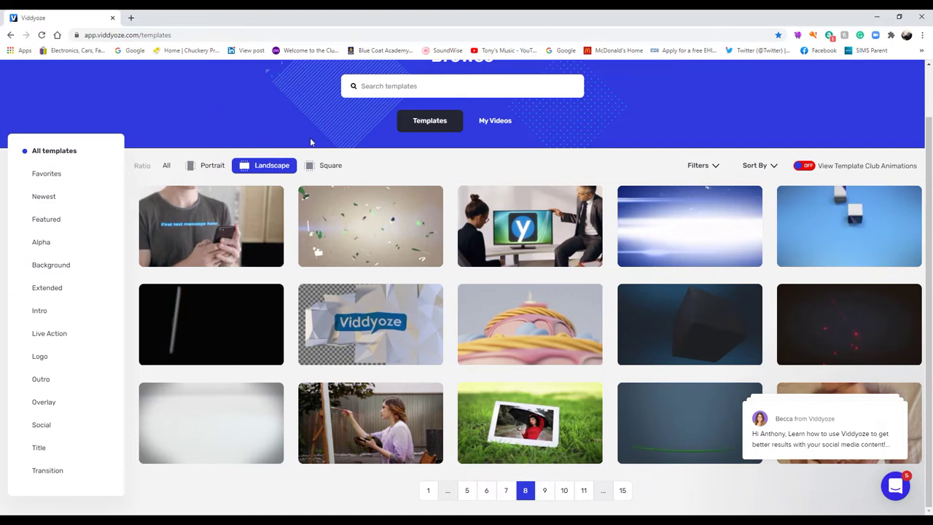
- Filter the gallery to Logo templates and locate Confetti Floor at the top
scroll(312, 139, "up", 1)
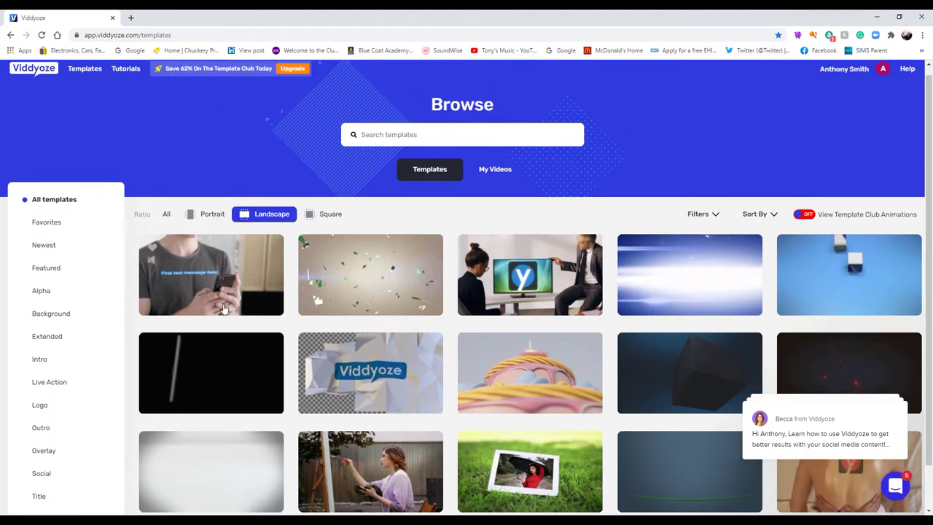
left_click(50, 408)
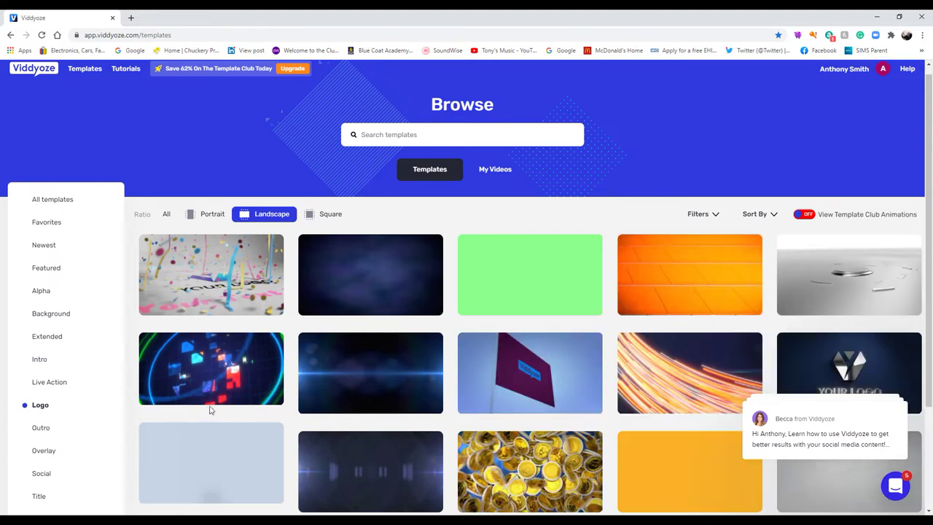
scroll(211, 400, "down", 2)
scroll(321, 393, "up", 2)
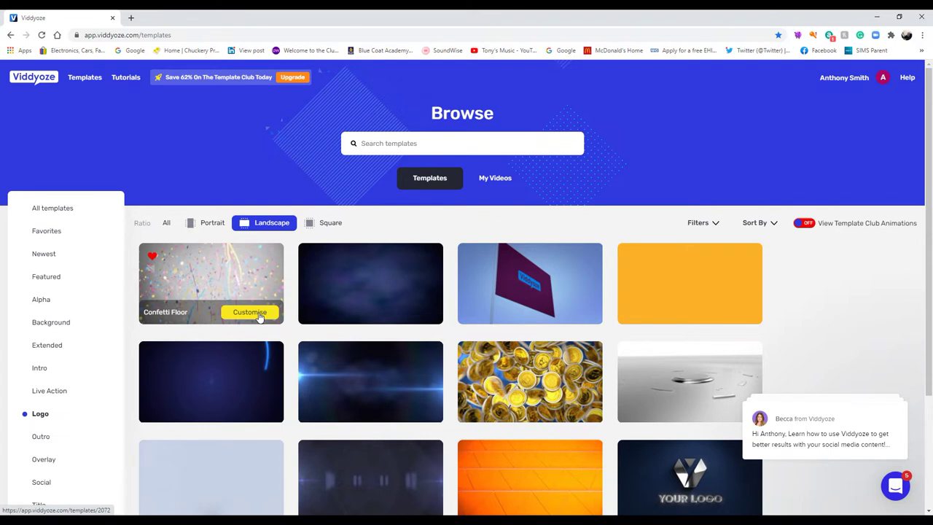
- Customise Confetti Floor and upload the 'business' dollar-sign image as its logo
left_click(261, 316)
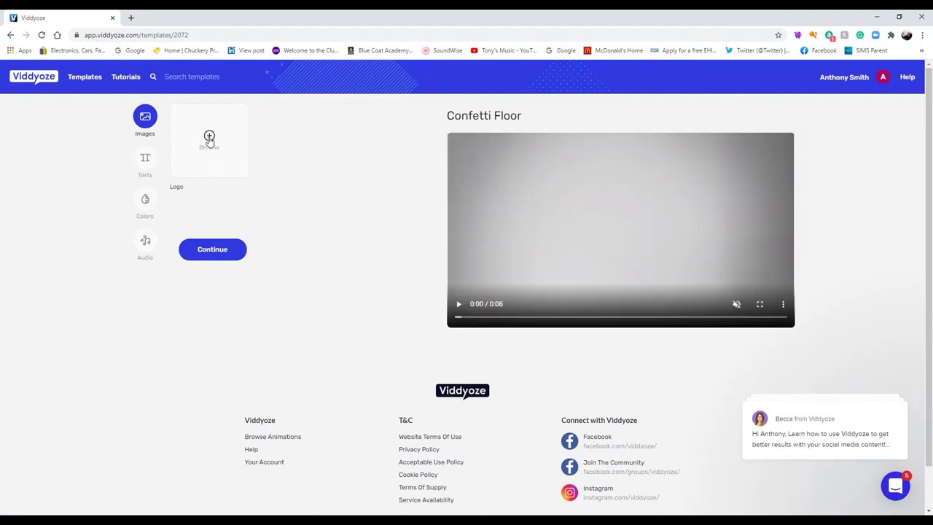
left_click(209, 138)
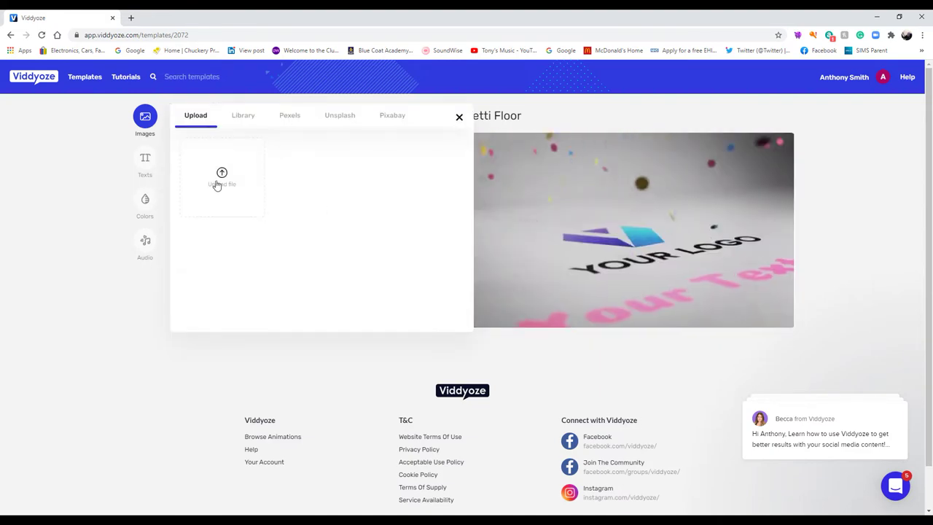
left_click(219, 182)
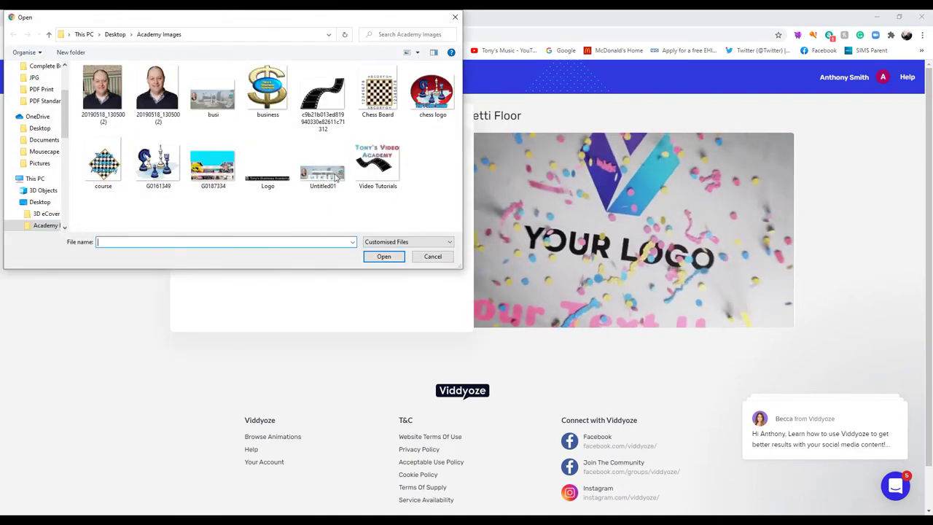
left_click(268, 91)
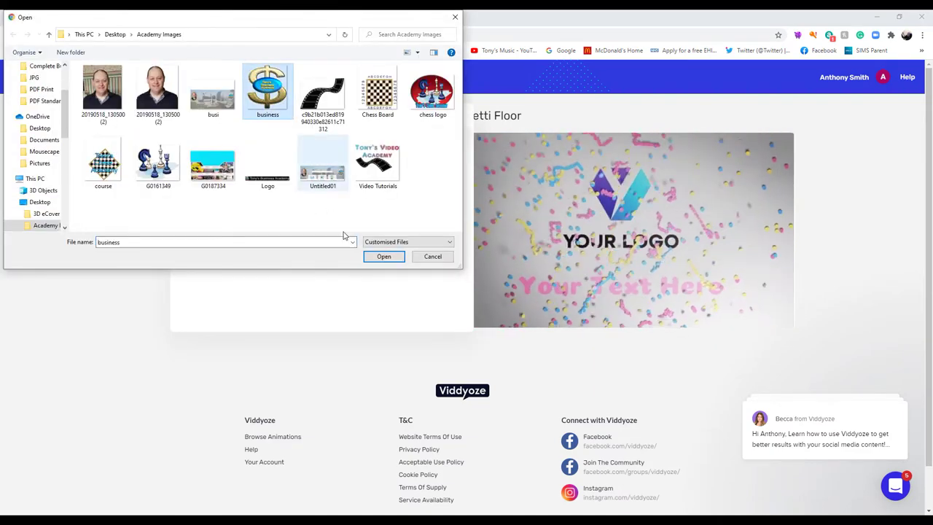
left_click(375, 258)
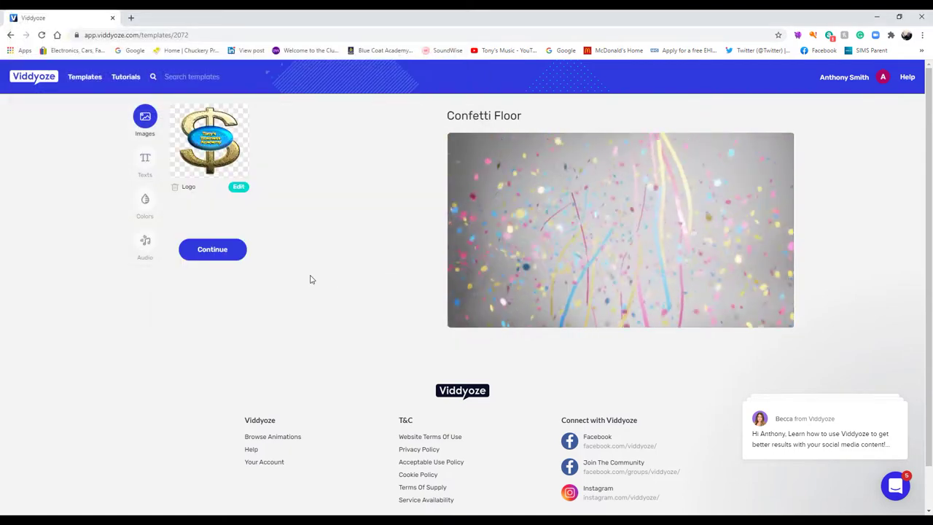
left_click(223, 253)
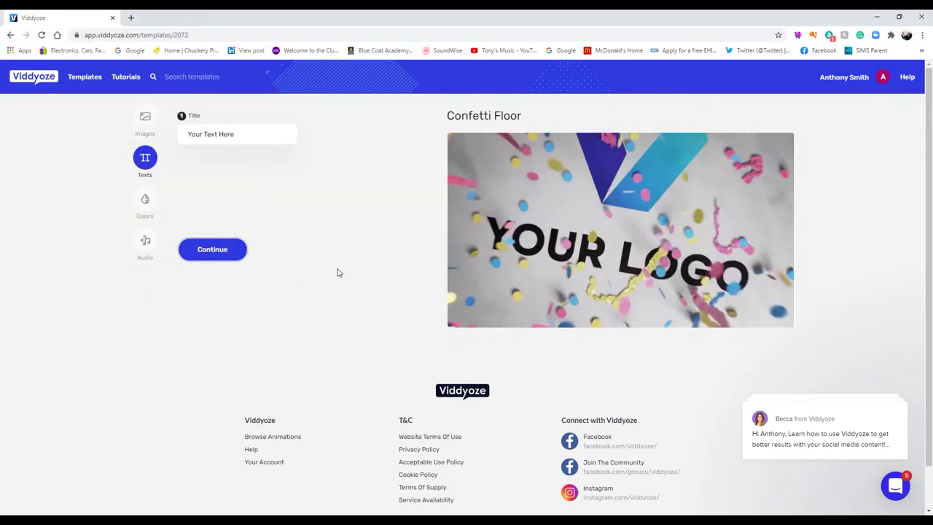
- Replace the placeholder title with 'Tony's Business Academy'
left_click(261, 137)
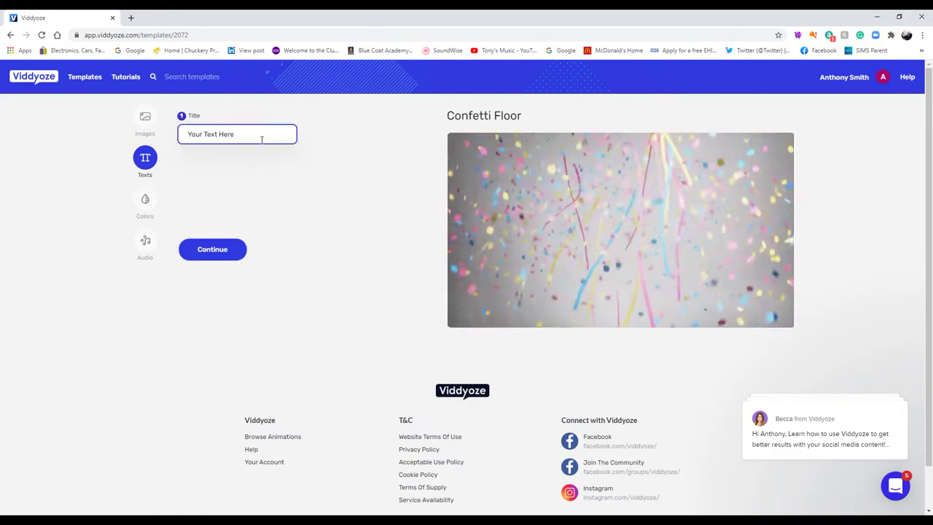
key("BackSpace")
key("BackSpace")
key("BackSpace")
key("BackSpace")
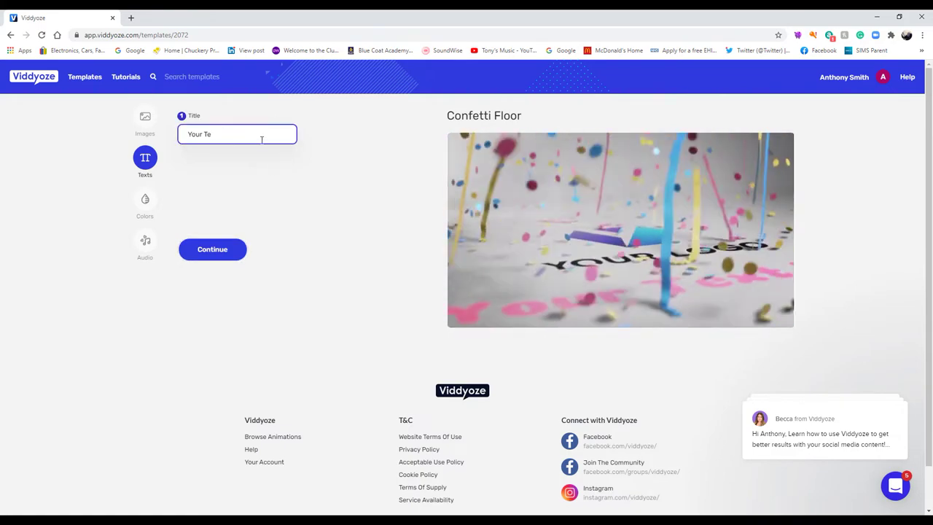
key("BackSpace")
key("BackSpace")
key("BackSpace")
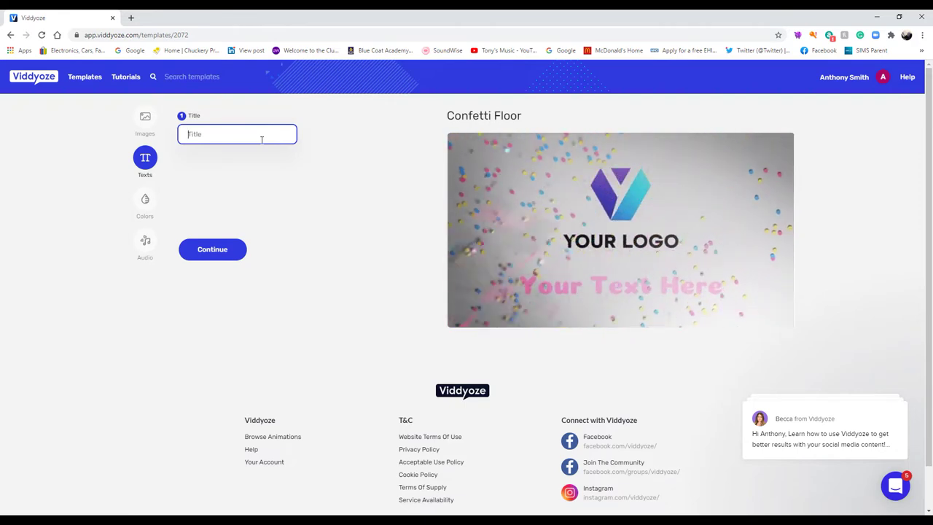
type("Tony")
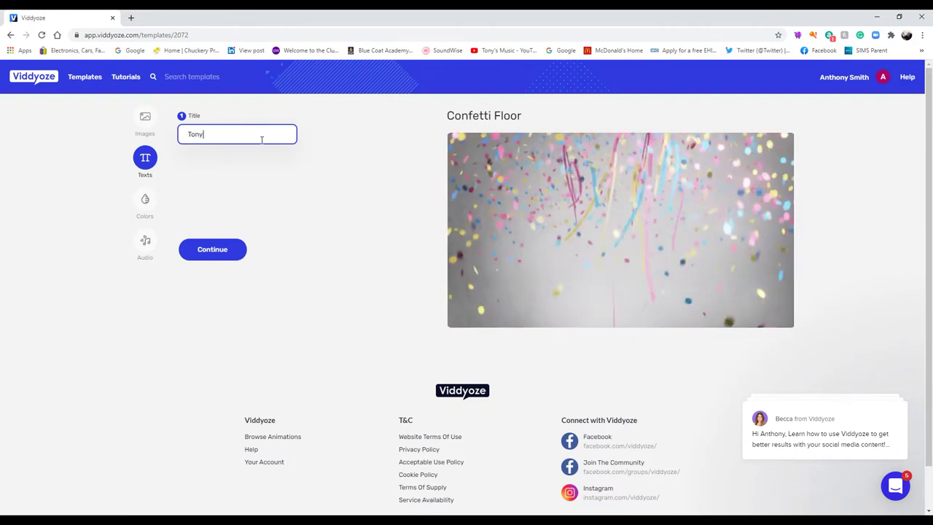
type("'s B")
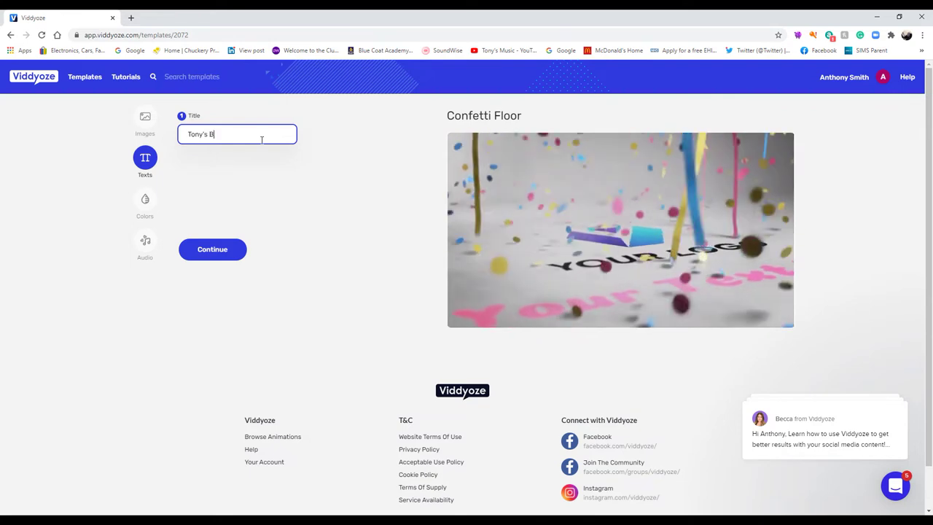
type("usin")
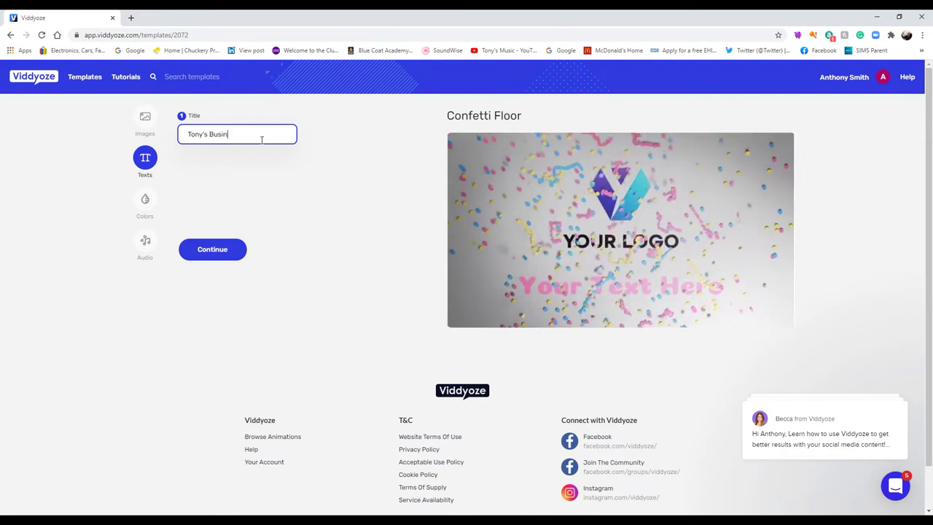
type("ess")
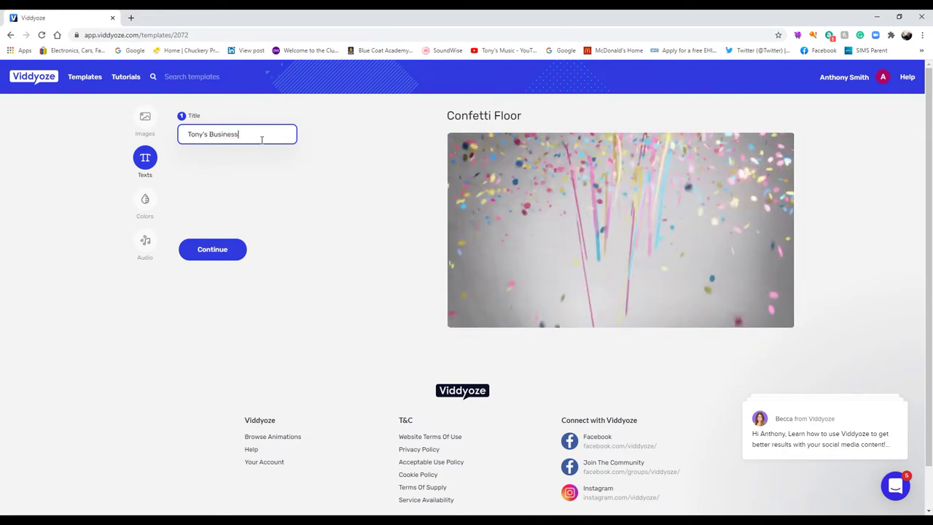
type(" A")
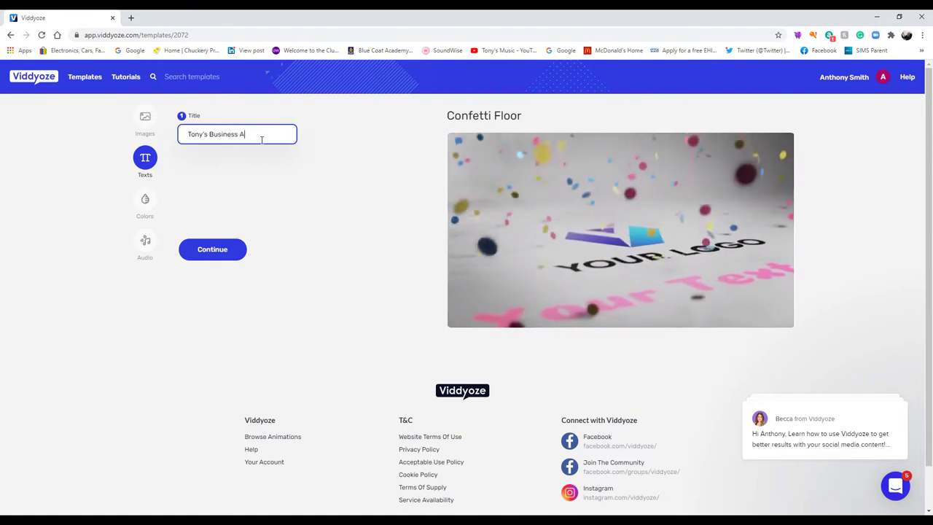
type("cademy")
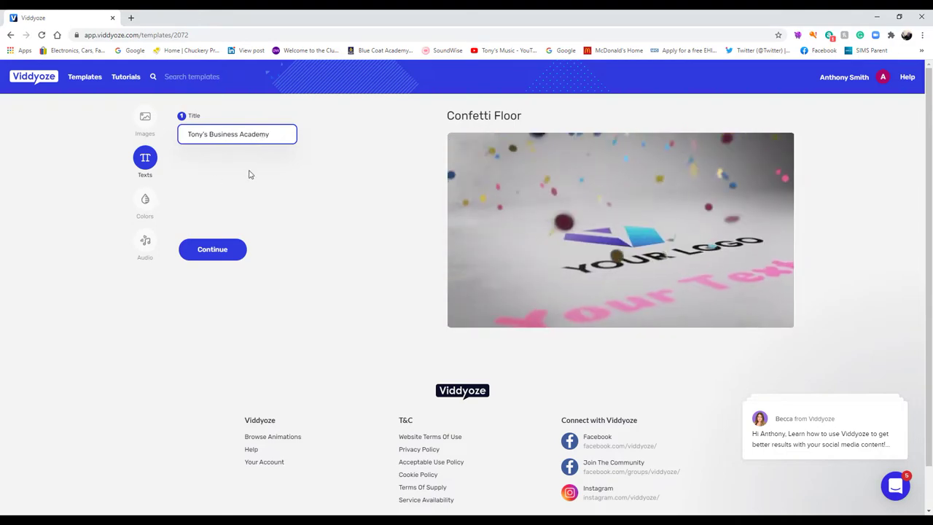
left_click(226, 248)
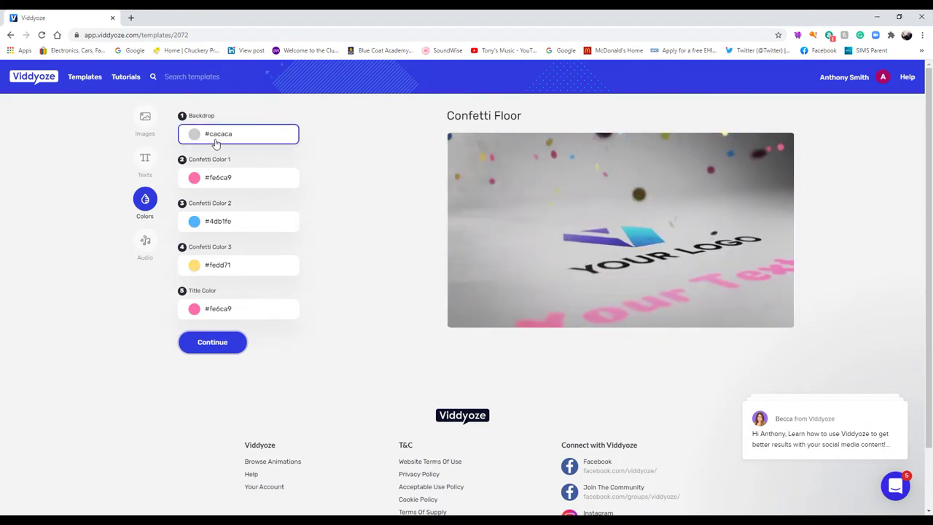
- Set the backdrop colour to light cyan #92e0eb
left_click(272, 135)
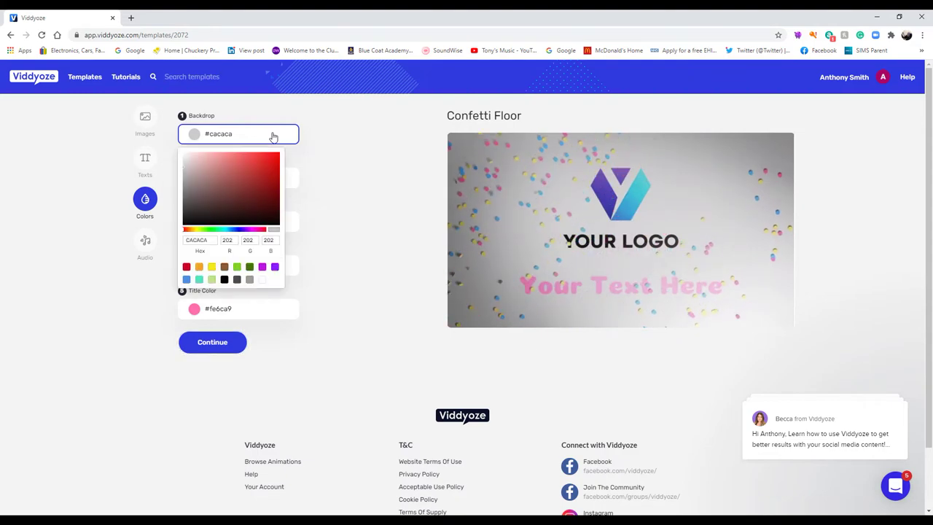
left_click(272, 135)
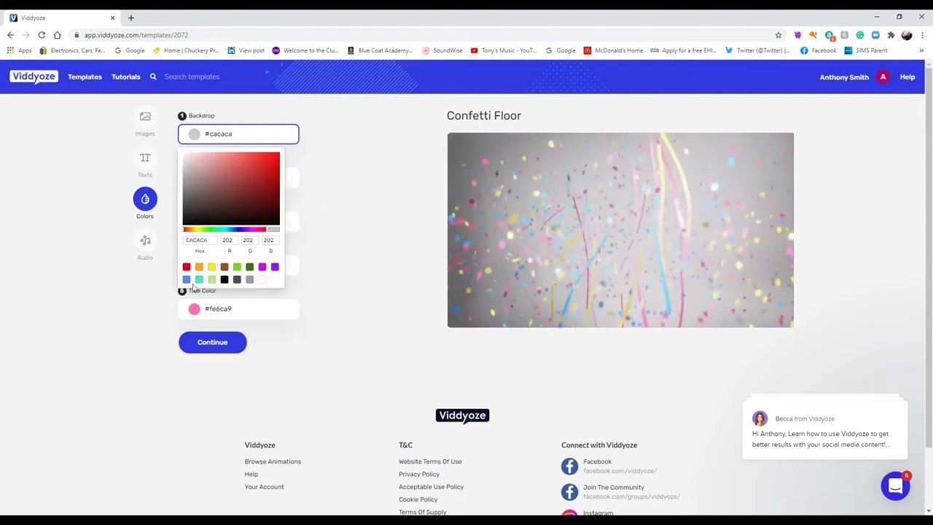
left_click(222, 229)
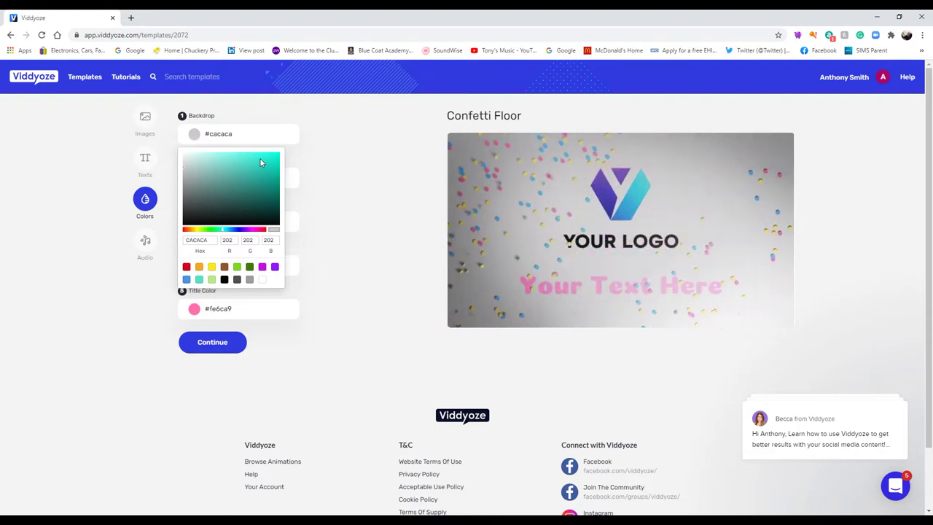
left_click(226, 230)
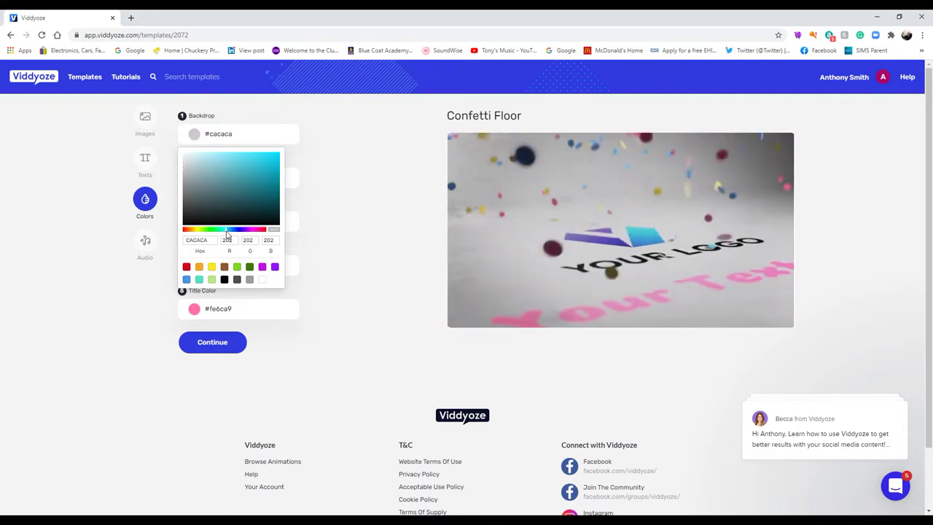
left_click(217, 160)
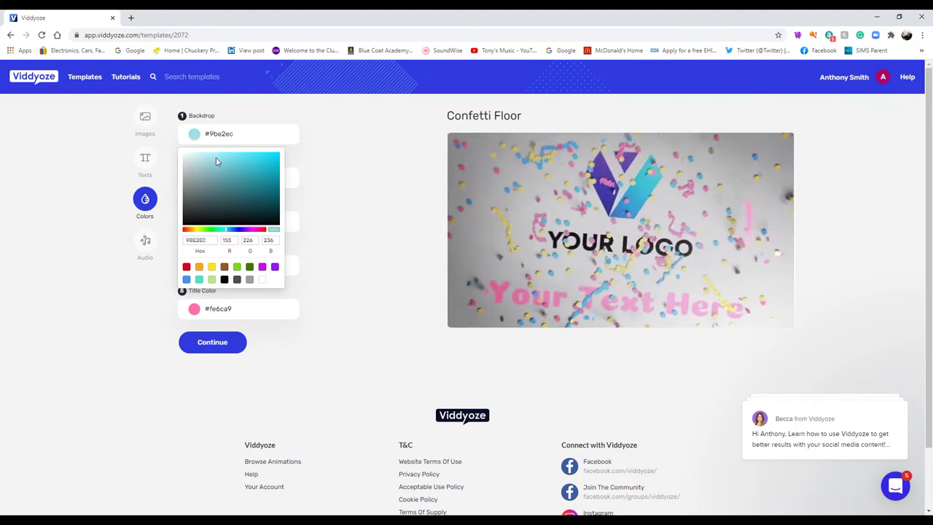
left_click(220, 158)
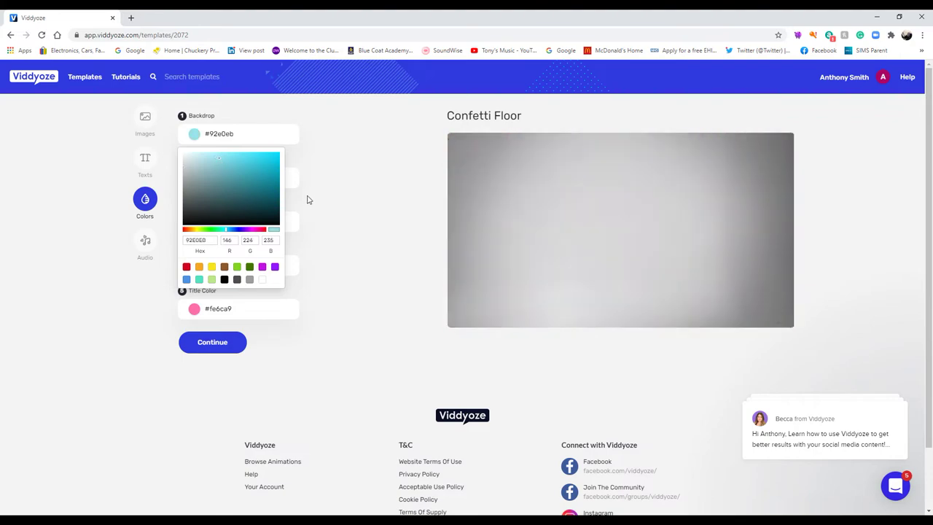
left_click(311, 198)
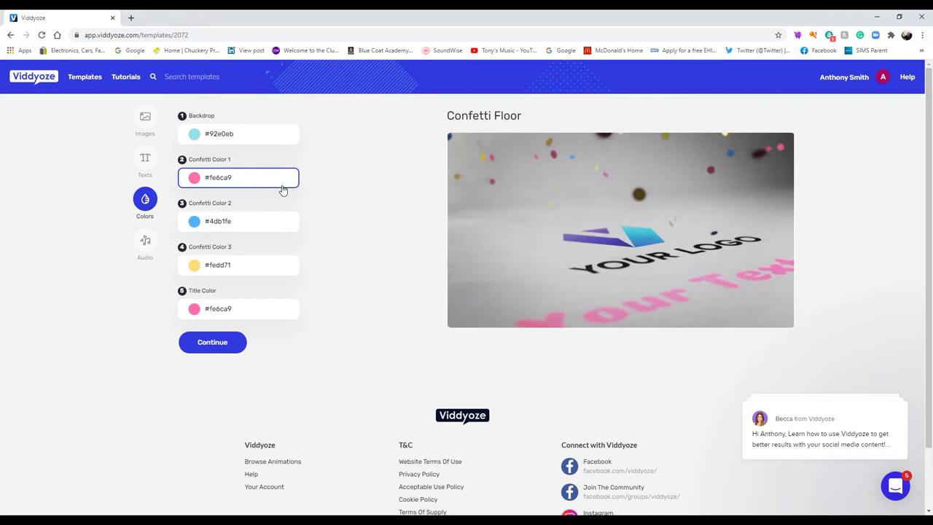
- Set Confetti Color 1 to a deeper pink #f50e6c
left_click(282, 182)
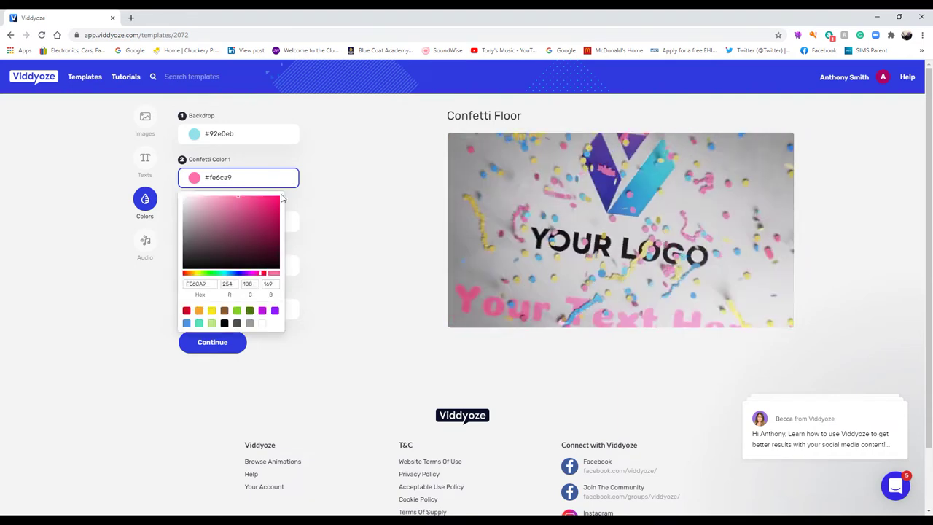
left_click_drag(239, 197, 277, 203)
left_click(315, 195)
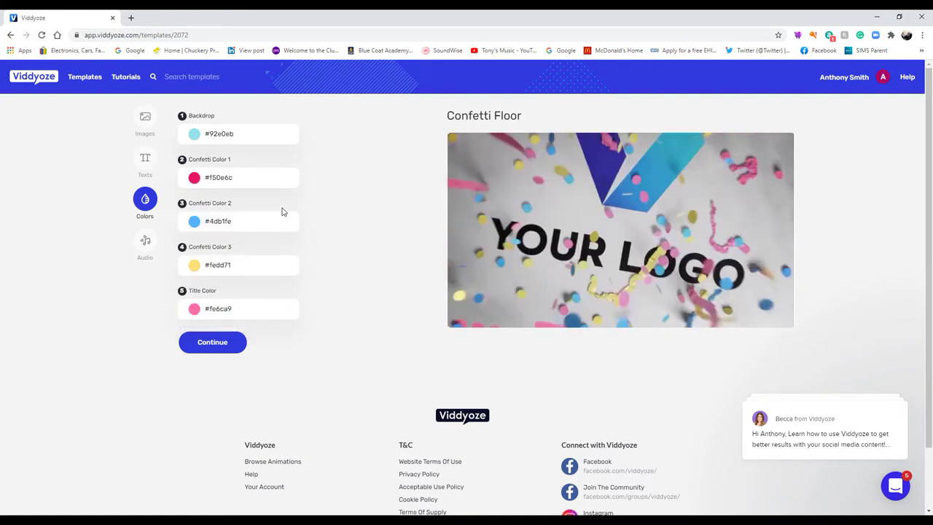
left_click(274, 222)
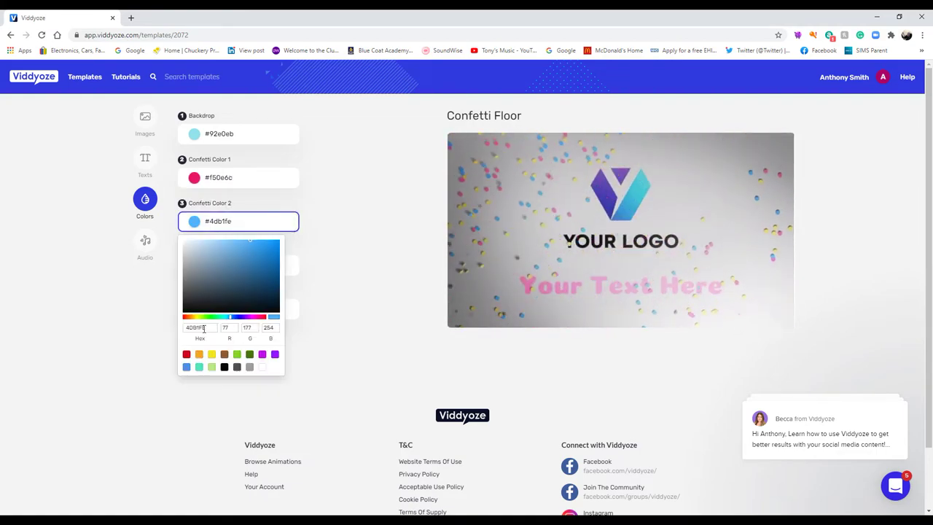
- Make Confetti Color 2 lime green and Confetti Color 3 gold #eeb712
left_click(237, 355)
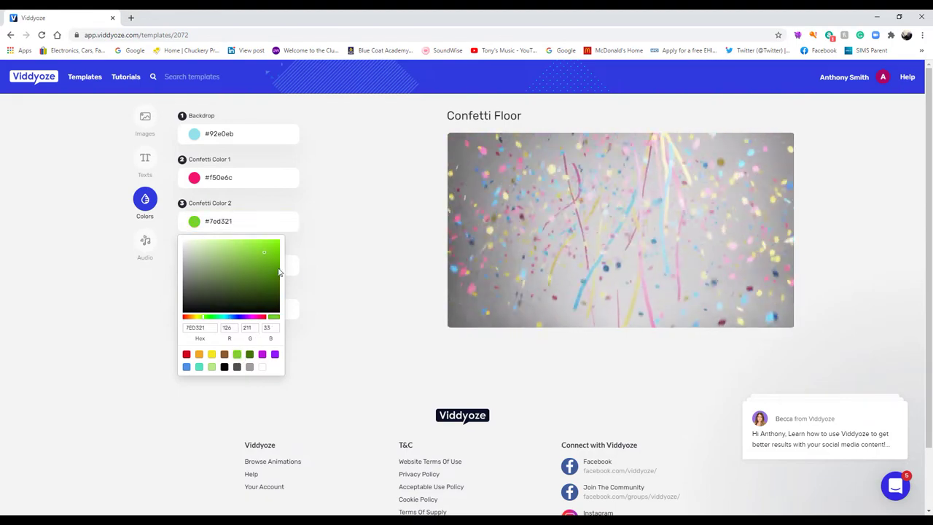
left_click_drag(261, 252, 269, 243)
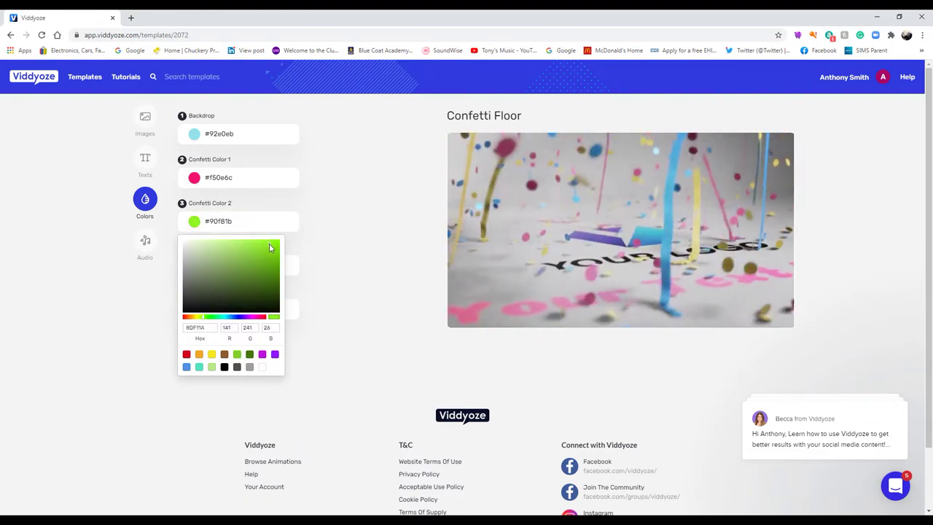
left_click(321, 246)
left_click(265, 269)
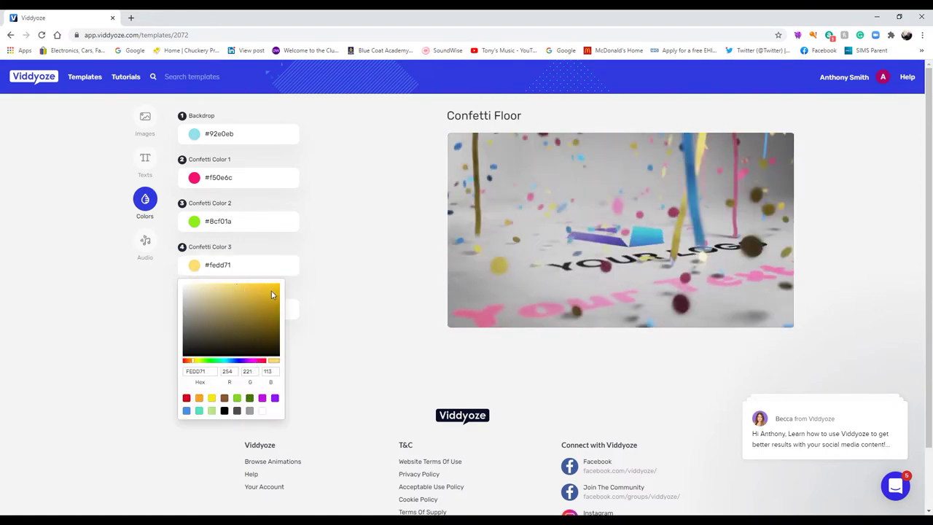
left_click_drag(273, 294, 273, 291)
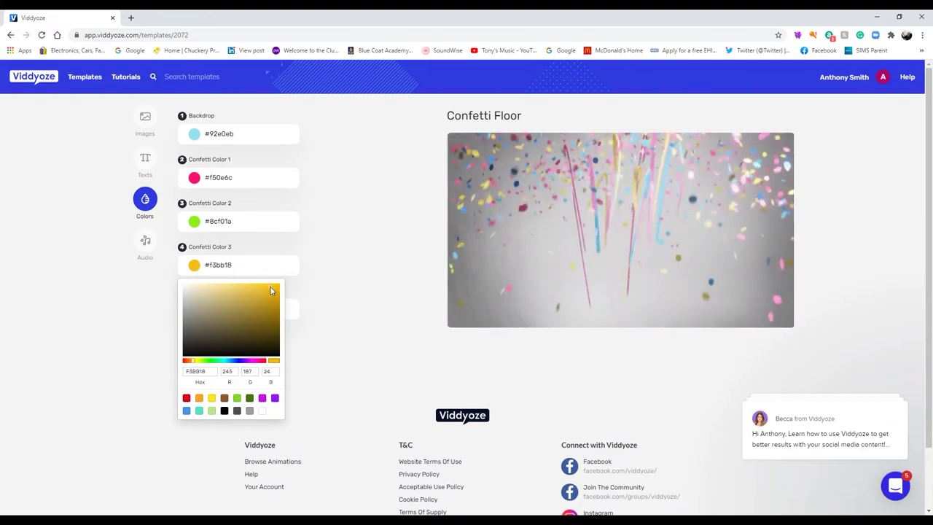
- Set the title text colour to purple #840bee
left_click(265, 318)
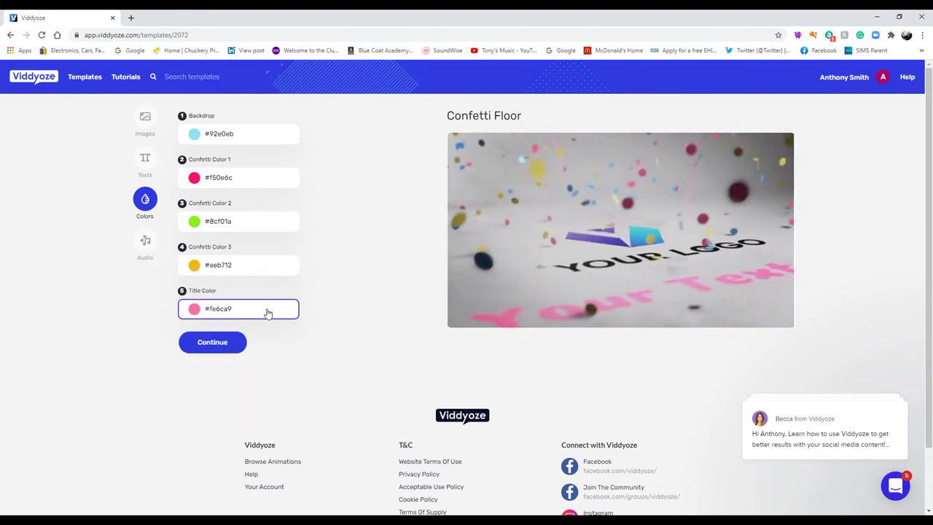
left_click(270, 313)
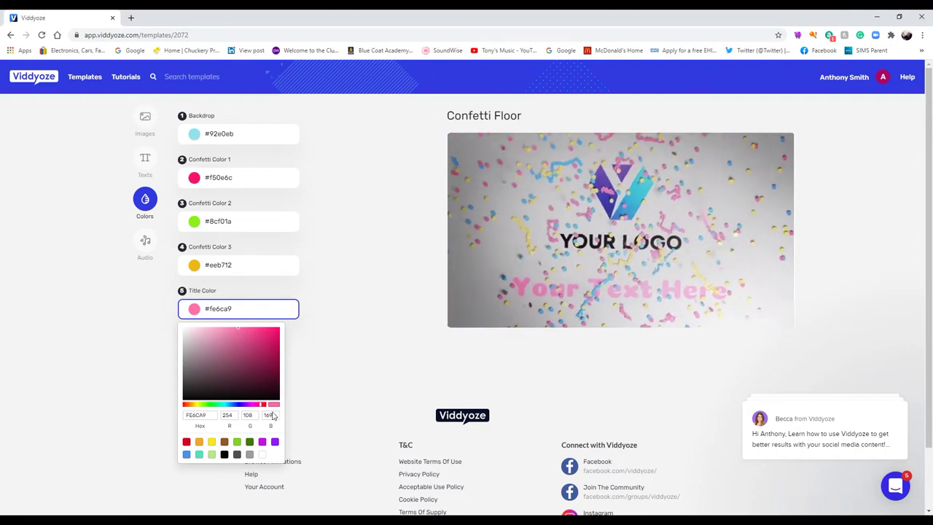
left_click(274, 442)
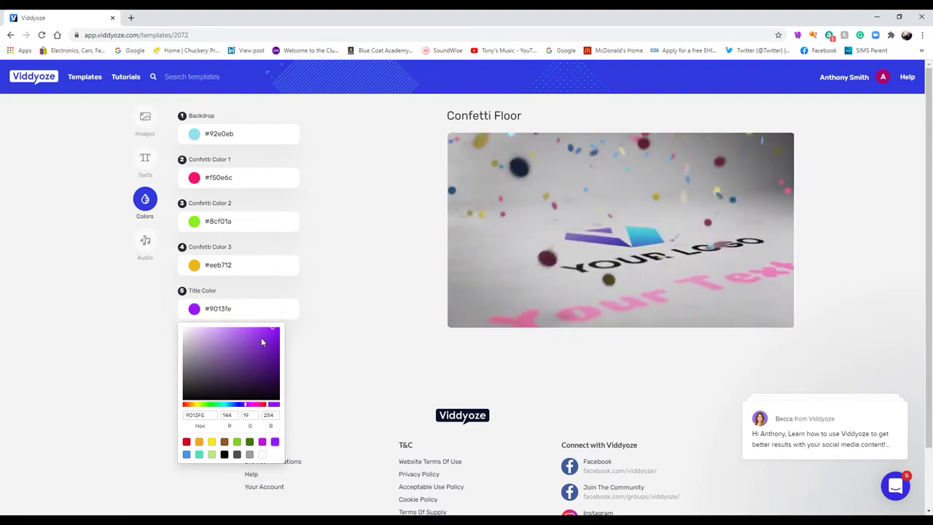
left_click(275, 334)
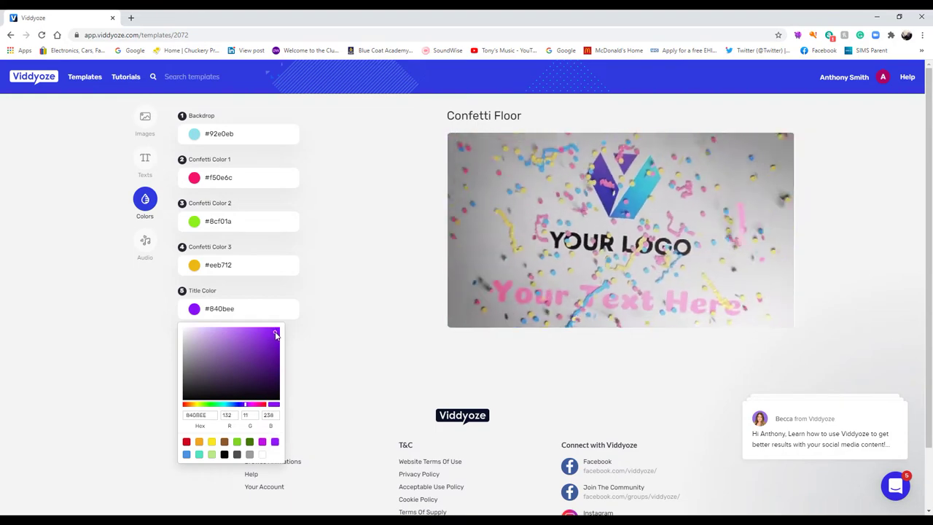
left_click(327, 339)
left_click(207, 343)
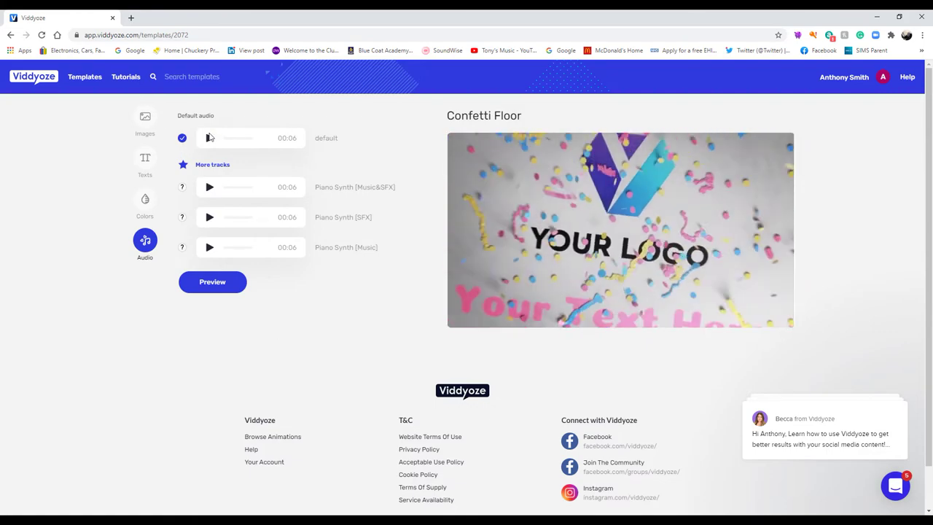
- Sample the default and three Piano Synth audio tracks, keeping the default audio
left_click(210, 139)
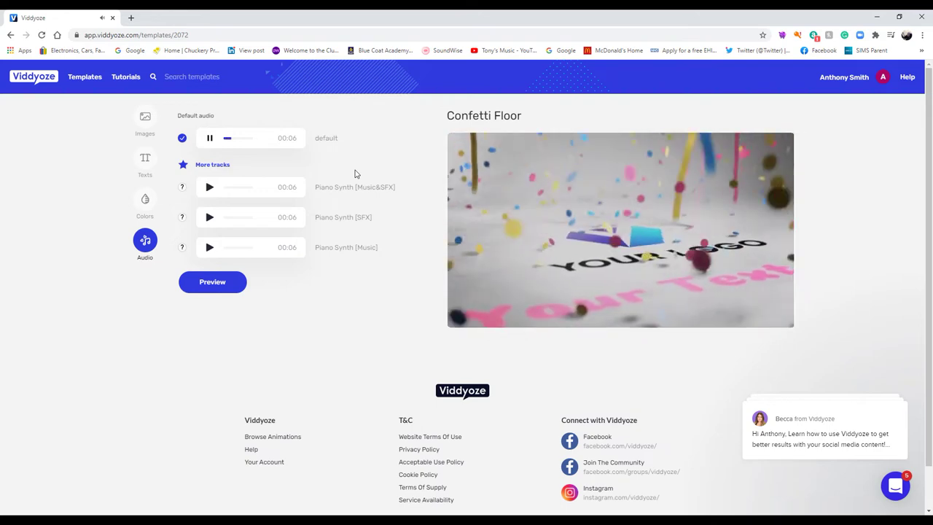
left_click(209, 138)
left_click(210, 187)
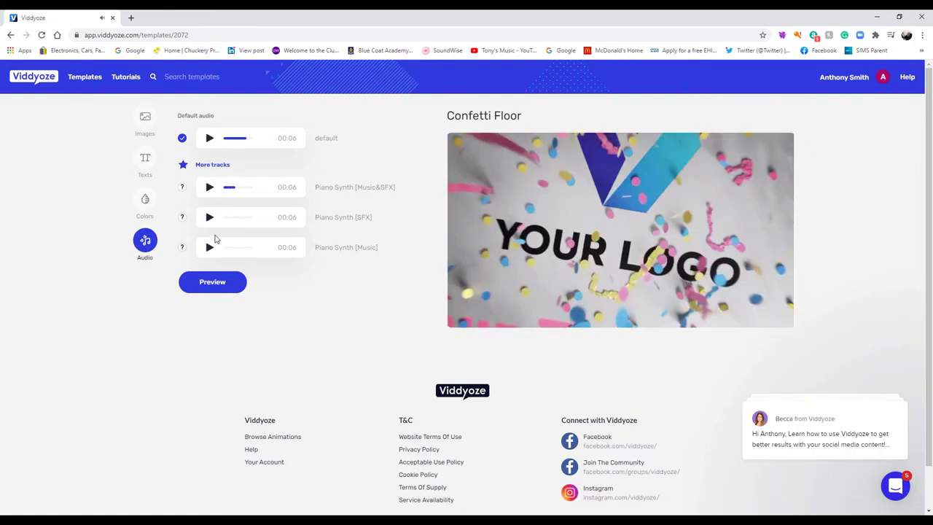
left_click(210, 217)
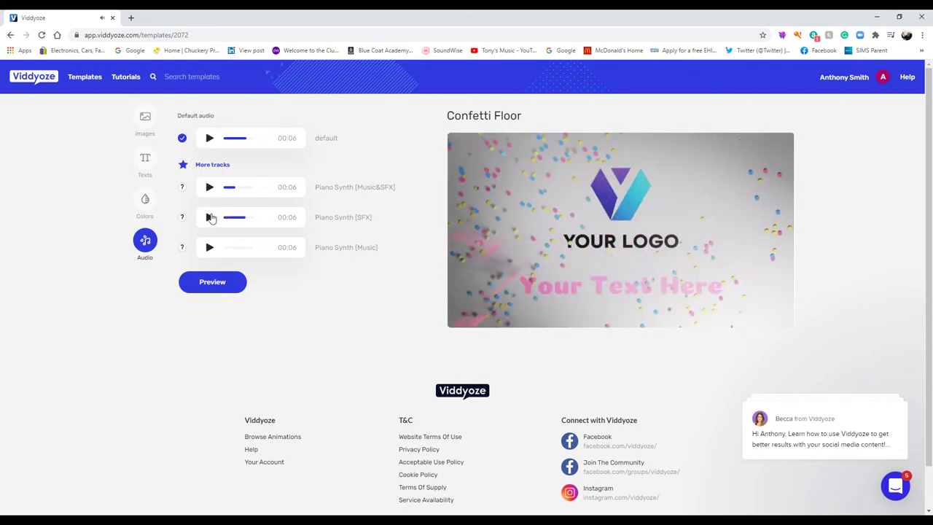
left_click(211, 249)
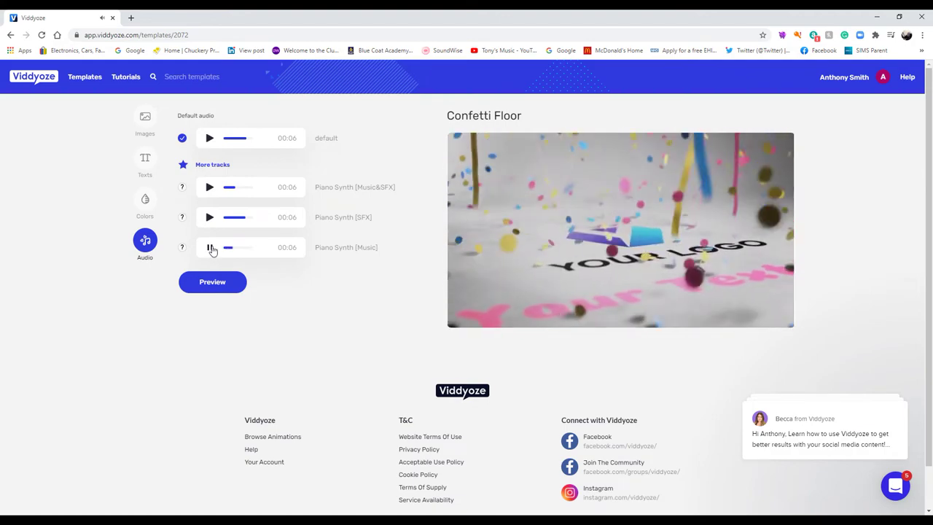
left_click(212, 249)
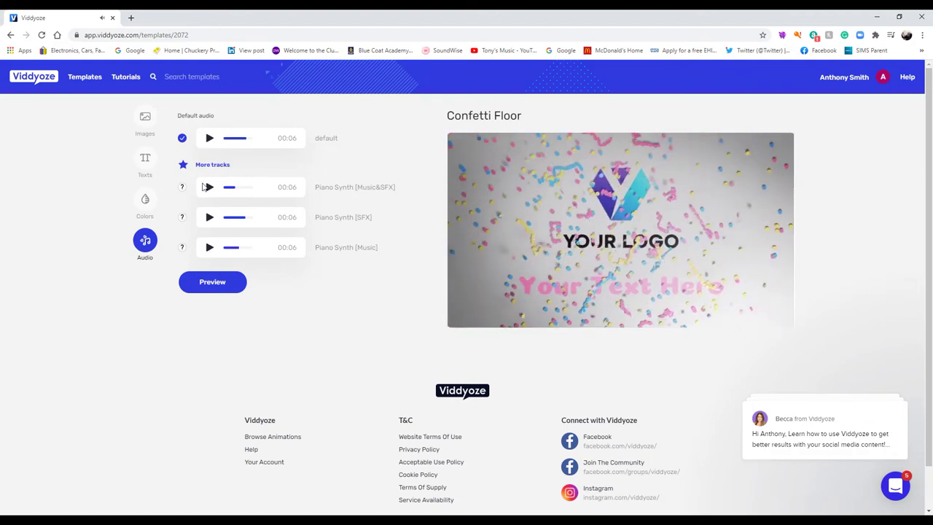
left_click(210, 188)
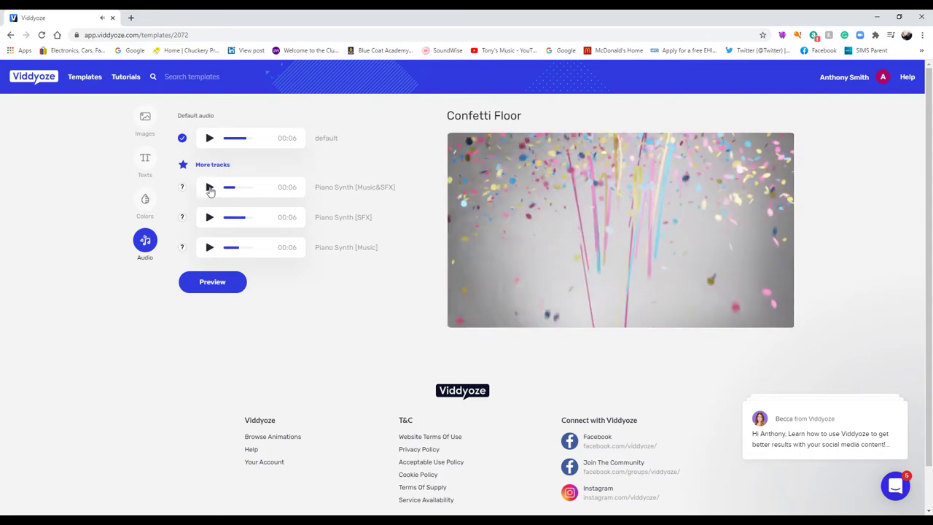
left_click(211, 188)
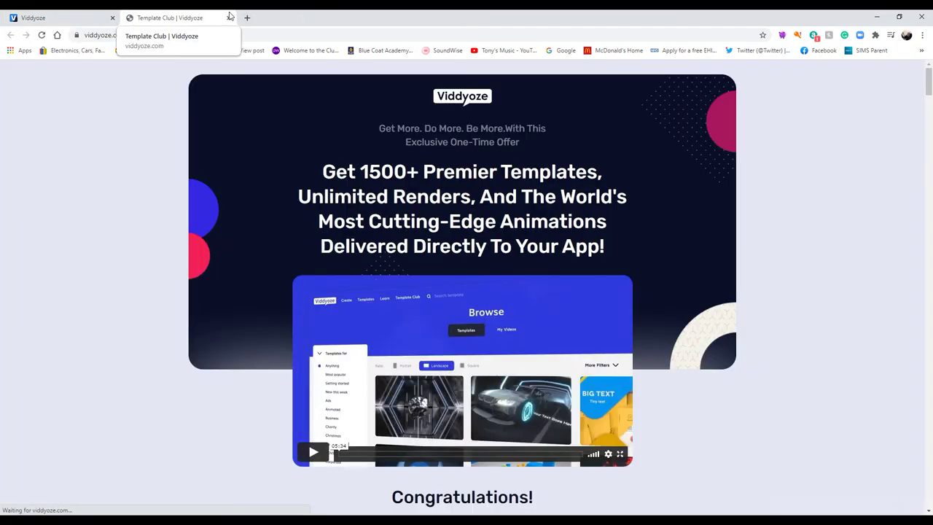
- Close the Template Club tab and 'Need more music' popup, then replay the default track
left_click(229, 18)
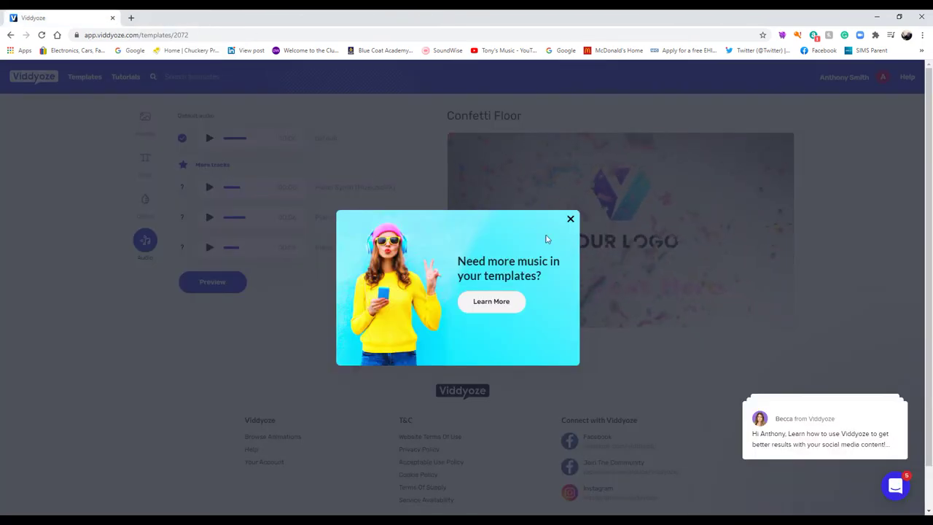
left_click(570, 220)
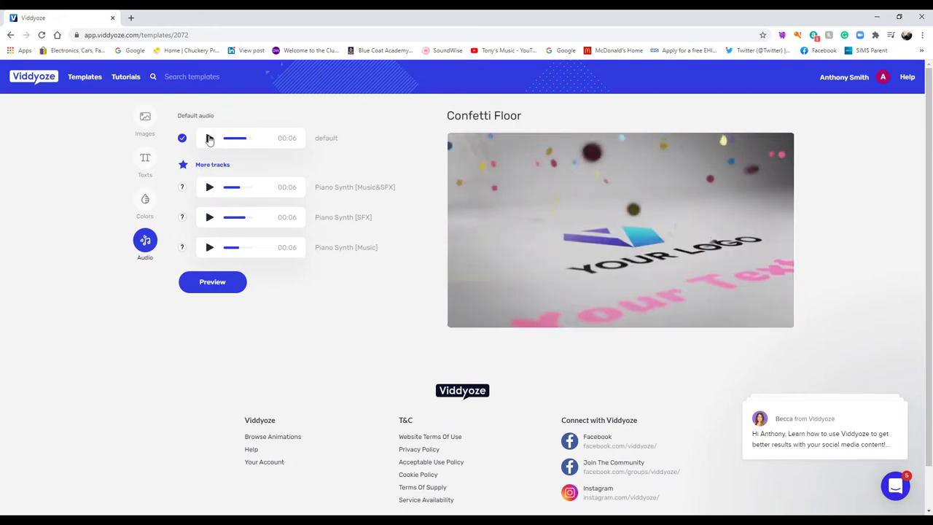
left_click(209, 138)
mouse_move(620, 230)
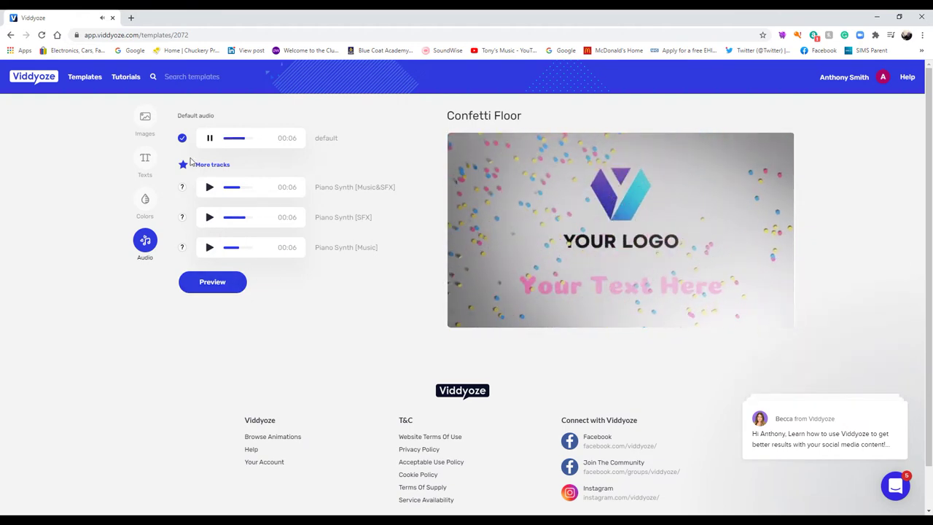
- Render a preview of the turquoise-backdrop confetti animation and stop the default audio
left_click(215, 282)
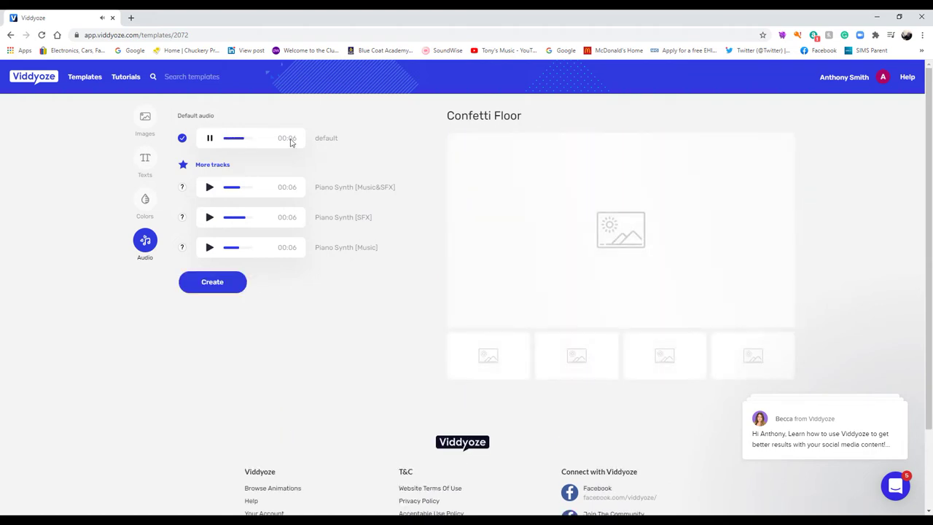
left_click(209, 139)
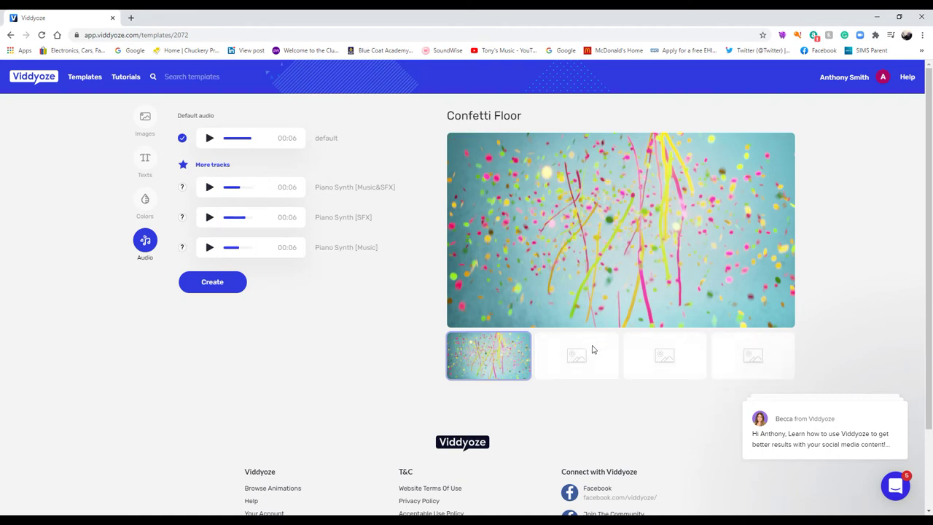
- Create the final Confetti Floor video so it appears under My Videos
left_click(217, 285)
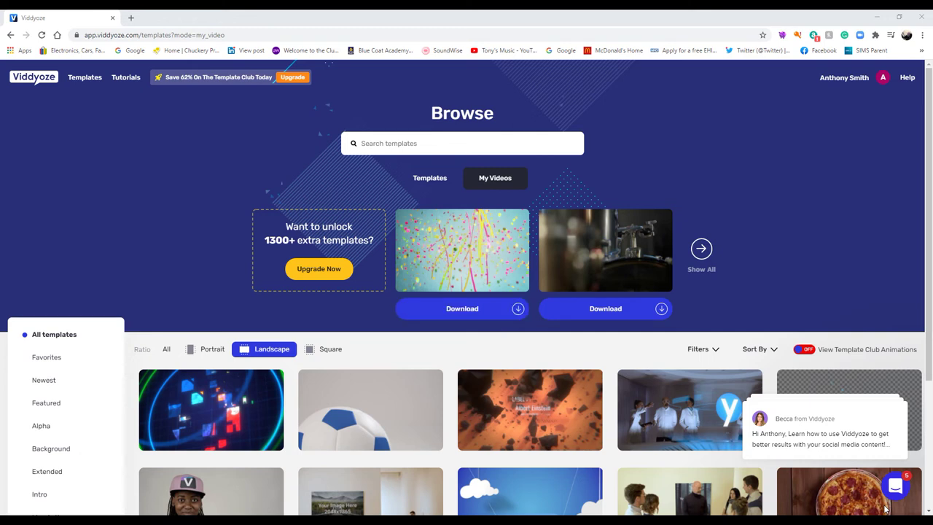
- Download the new Confetti Floor video as an MP4 file
left_click(518, 312)
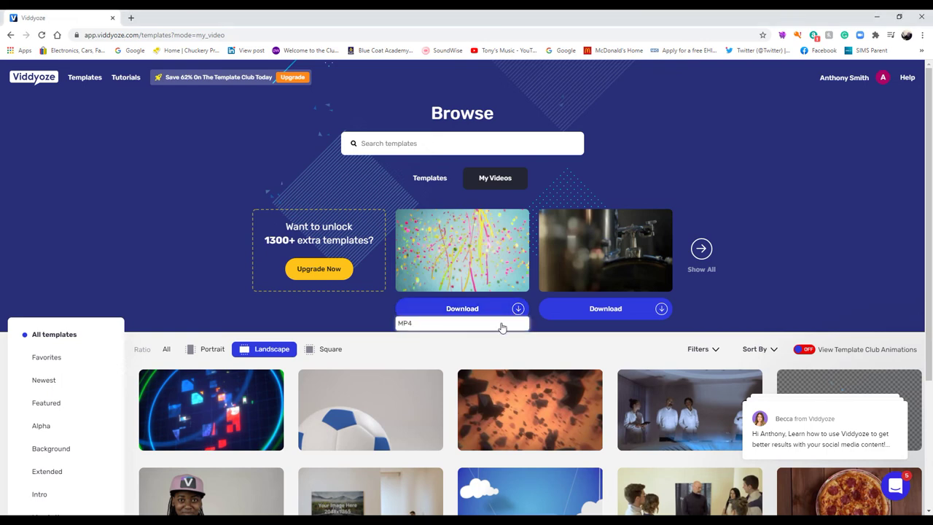
left_click(508, 328)
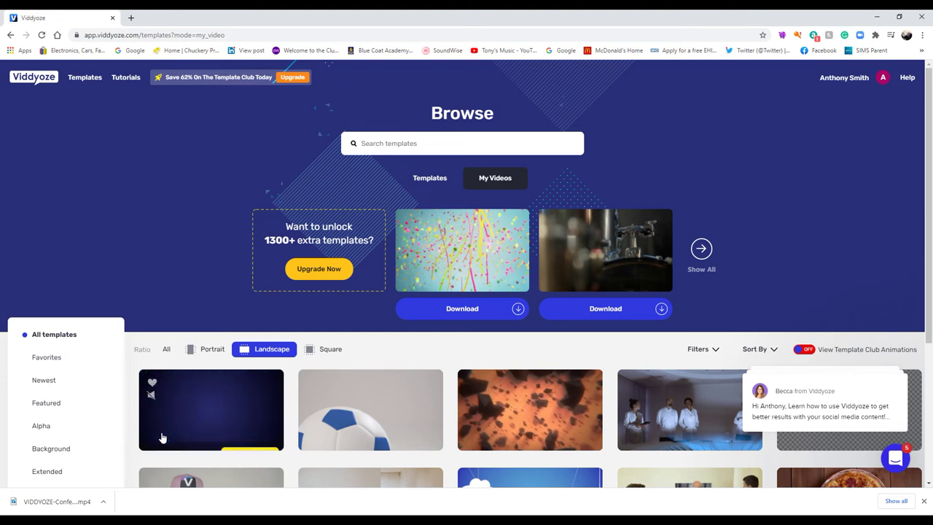
- Play the downloaded Confetti Floor MP4 from Chrome's download bar
left_click(80, 500)
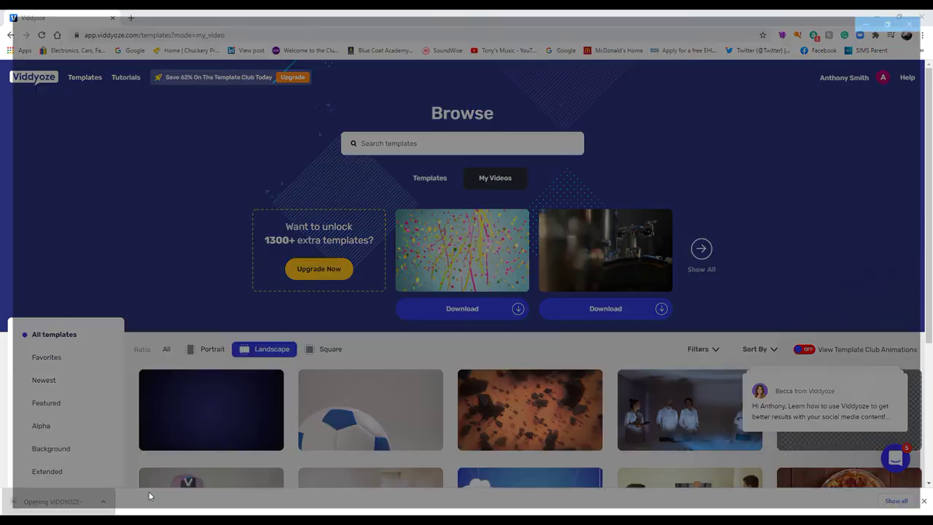